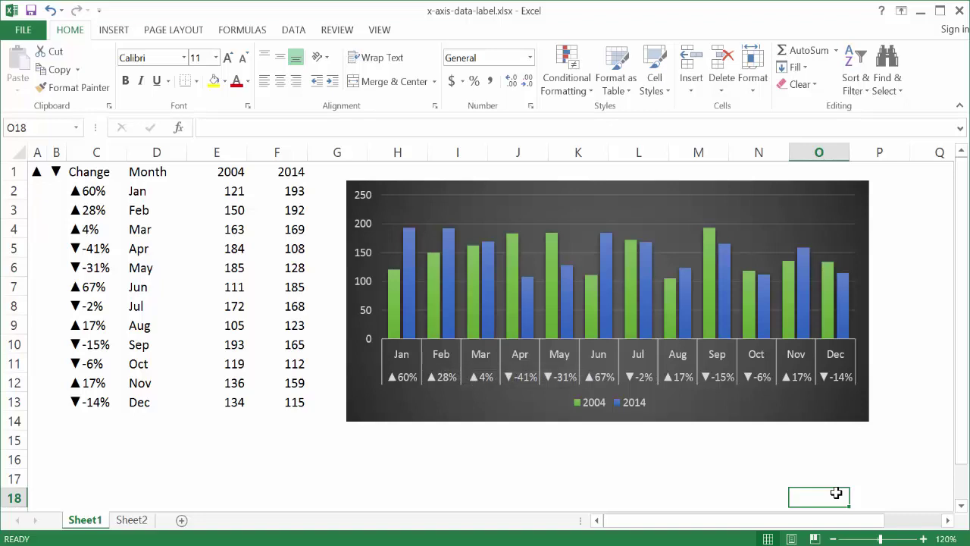
Set the February value for 2004 in cell E3 to 200
key(ctrl+z)
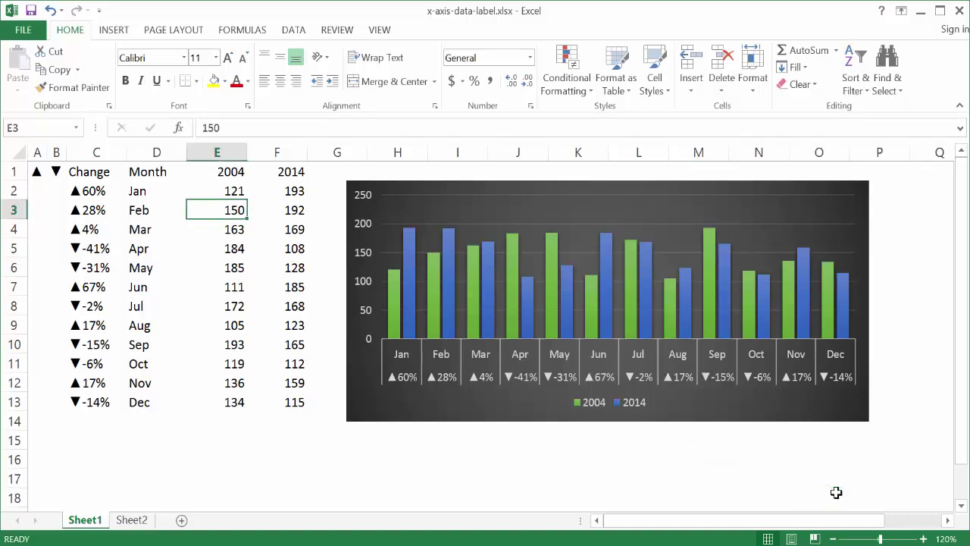
text(200)
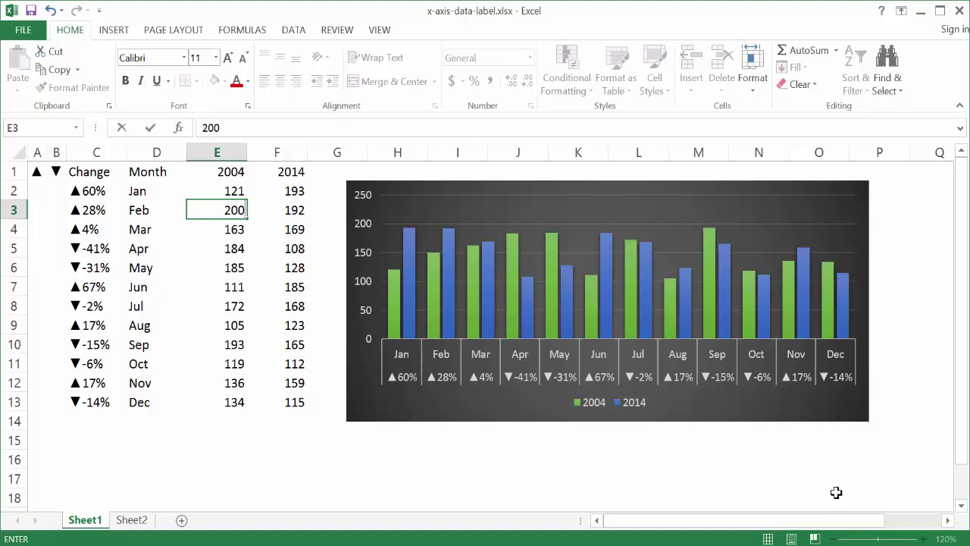
key(Return)
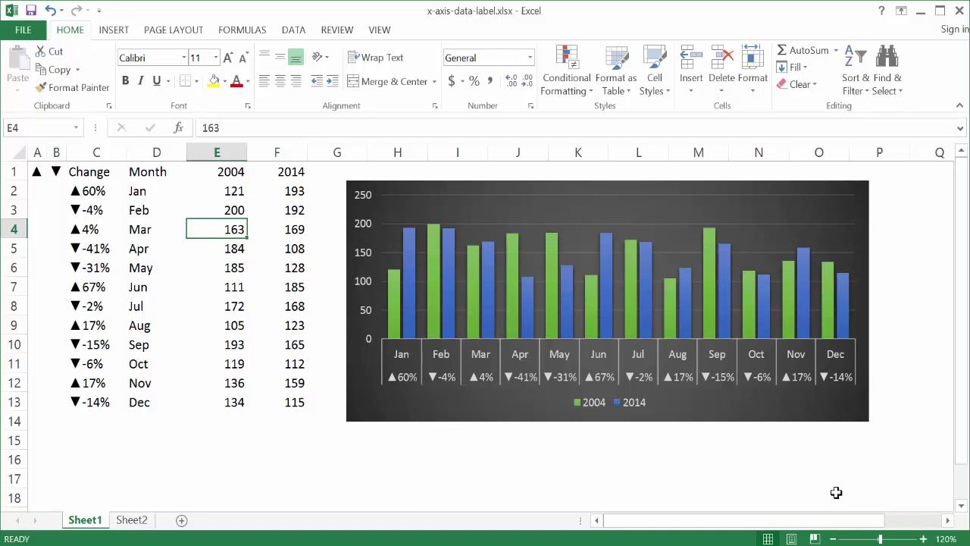
Copy the Month, 2004 and 2014 data in D1:F13 of Sheet1 to Sheet2, starting at cell D1
mouse_move(148, 171)
mouse_down()
mouse_move(219, 209)
mouse_move(281, 306)
mouse_move(281, 402)
mouse_up()
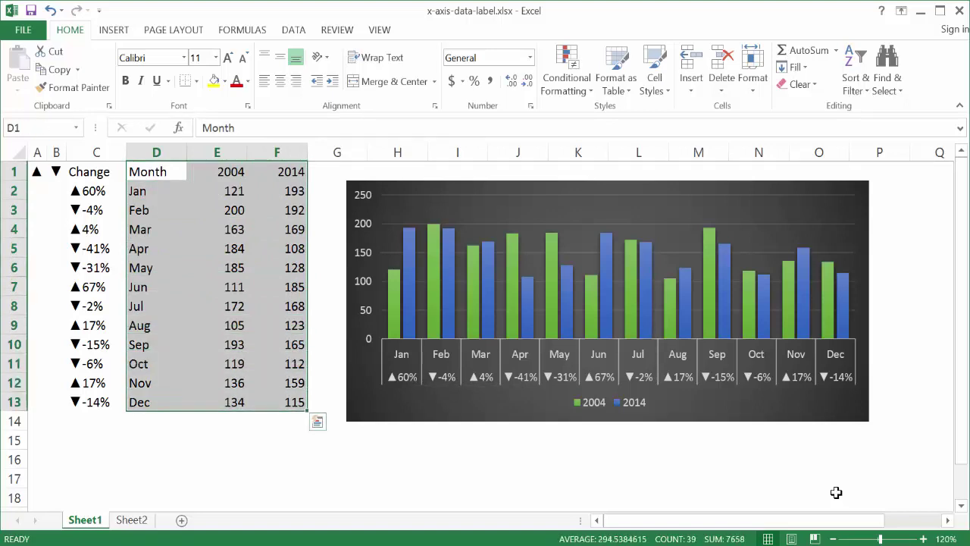
key(ctrl+c)
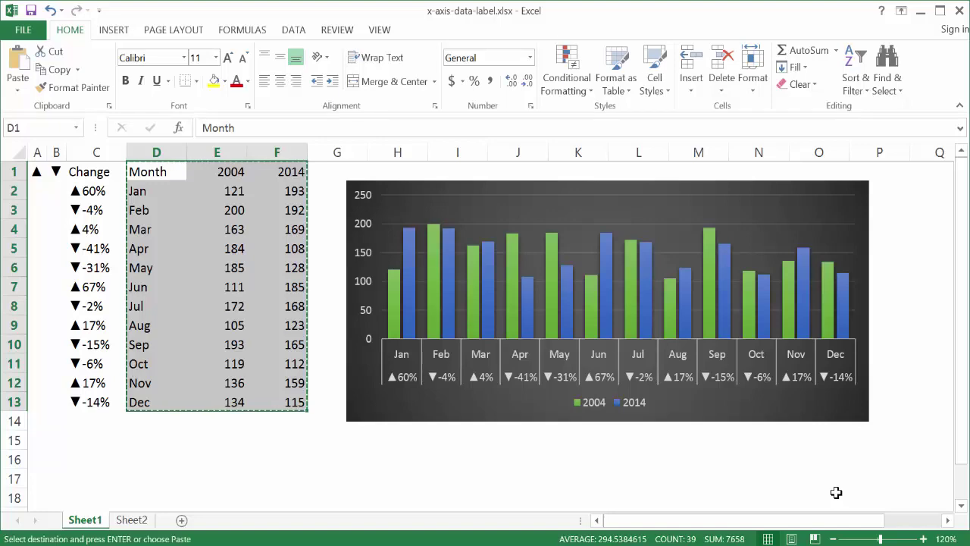
key(ctrl+Page_Down)
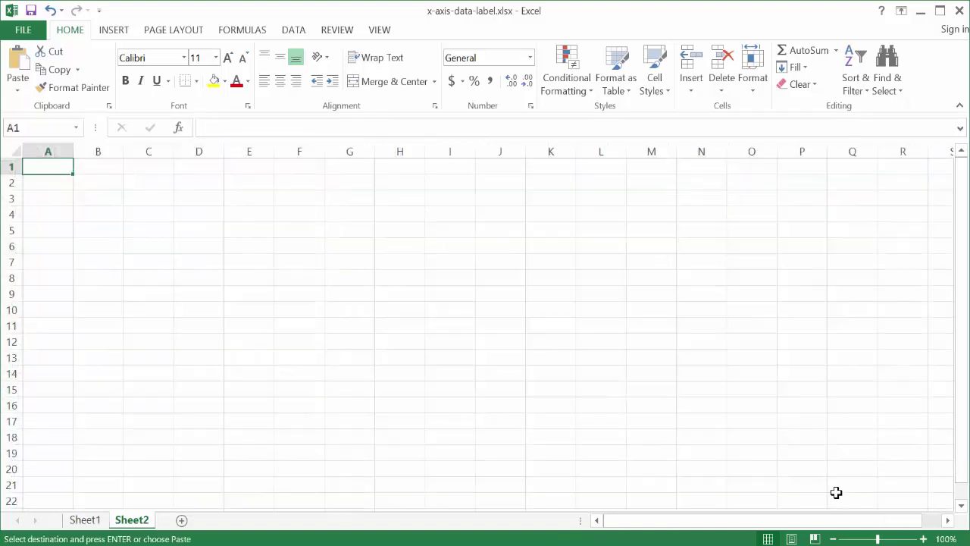
key(Right)
key(Right)
key(Right)
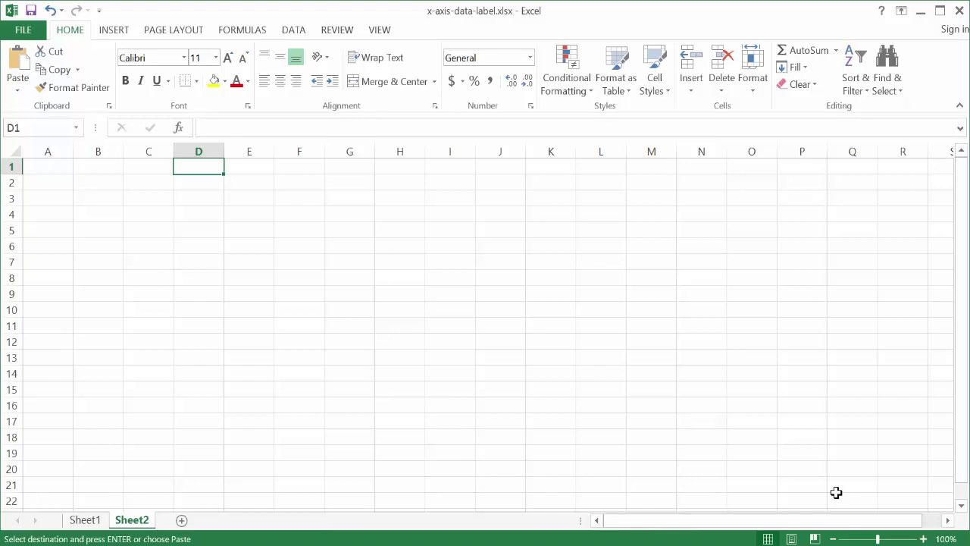
key(ctrl+v)
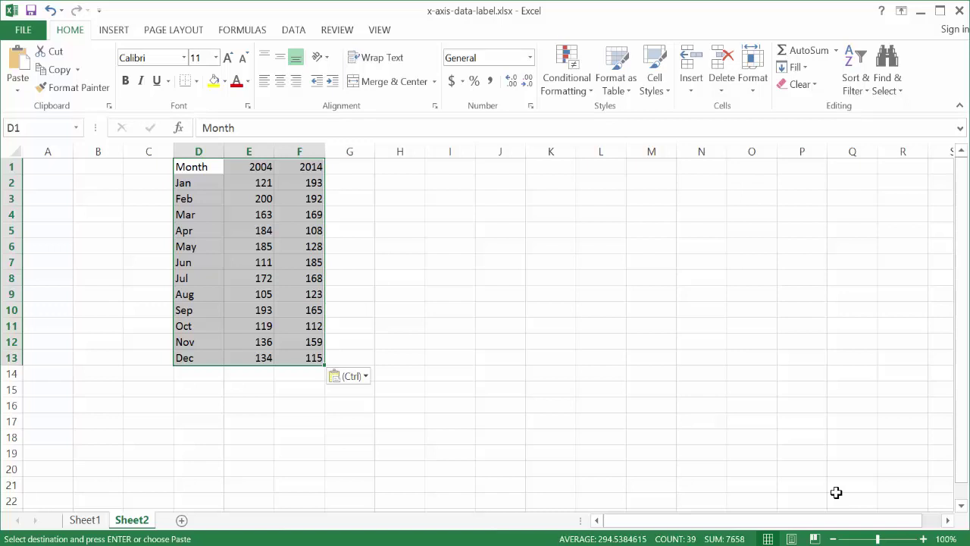
Add the header "Change" in cell C1, beside the Month column
key(Left)
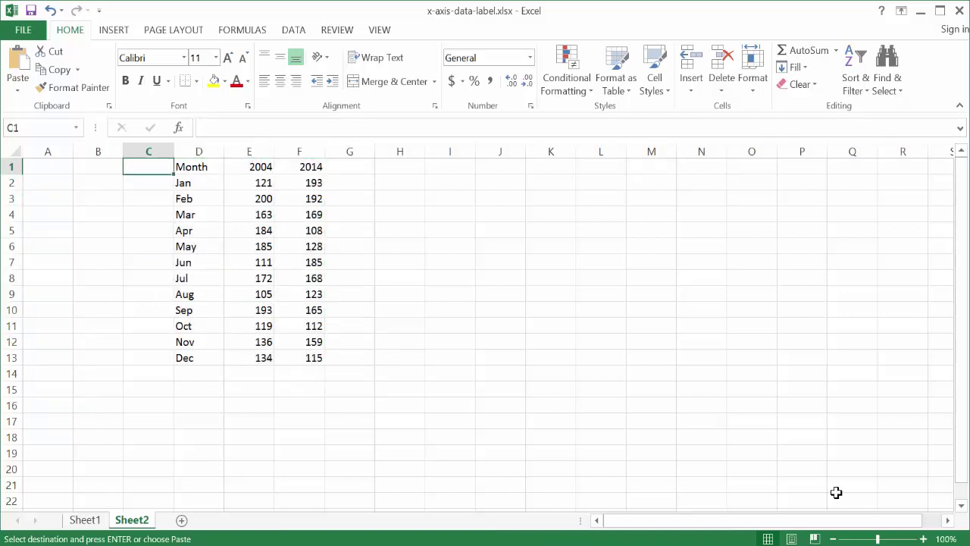
text(Change)
key(Return)
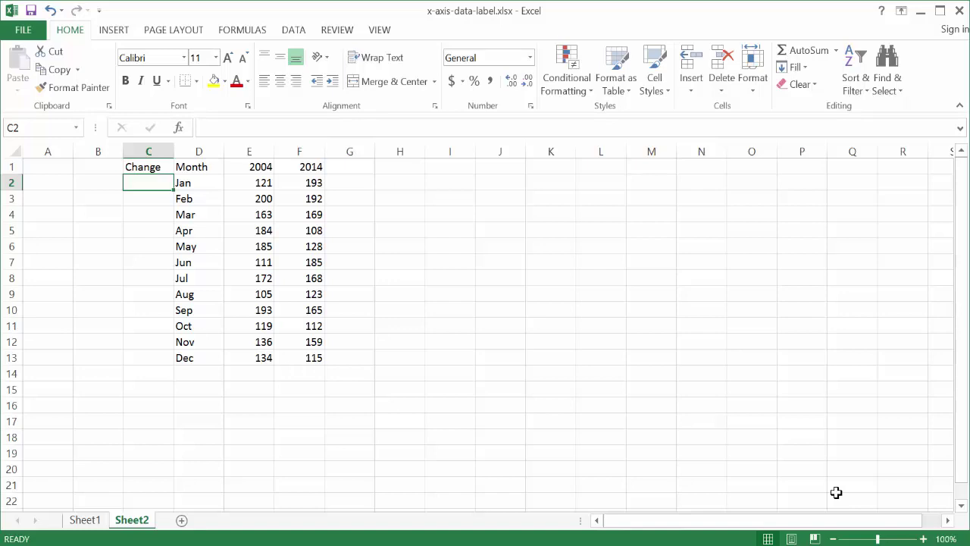
Enter the formula =(F2/E2)-1 in cell C2 to calculate January's change from 2004 to 2014
text(=)
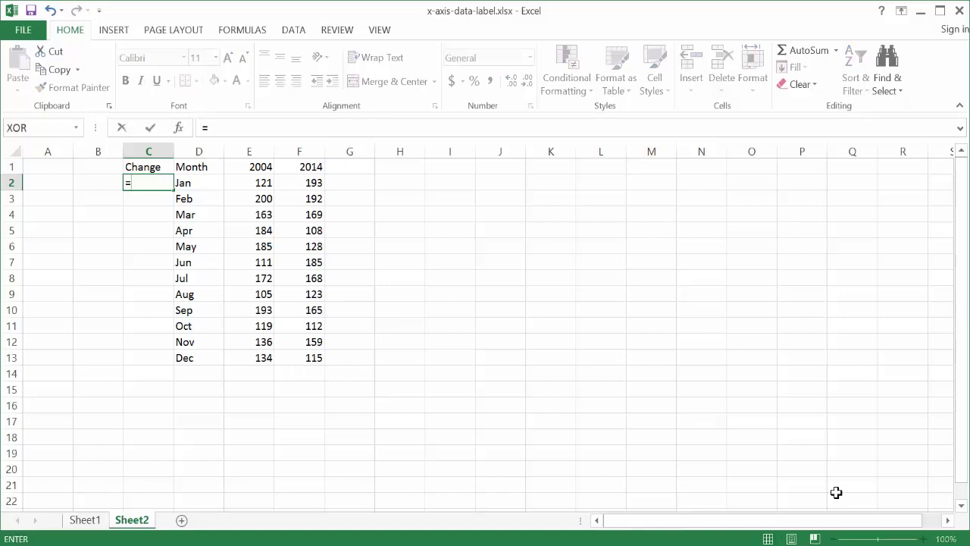
key(Right)
key(Right)
key(Right)
text(/)
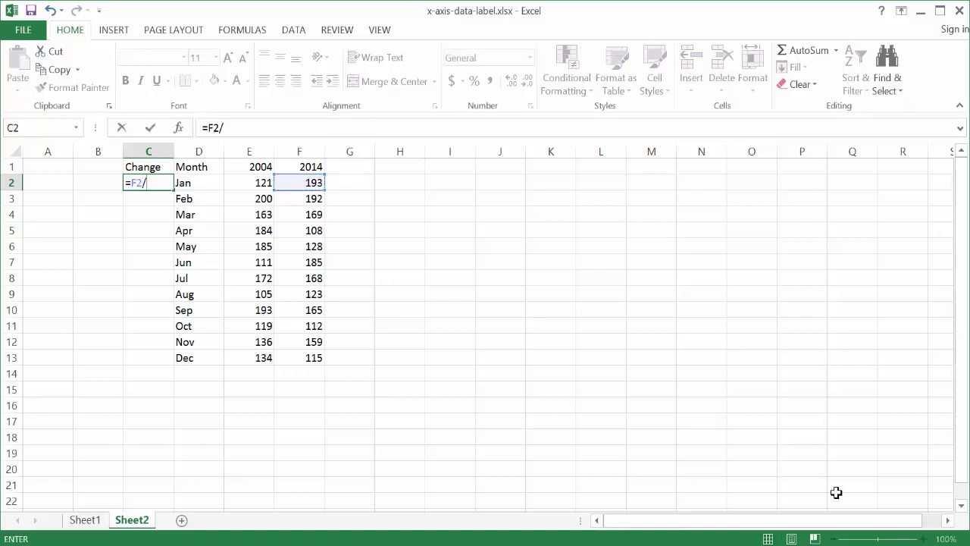
key(Right)
key(Right)
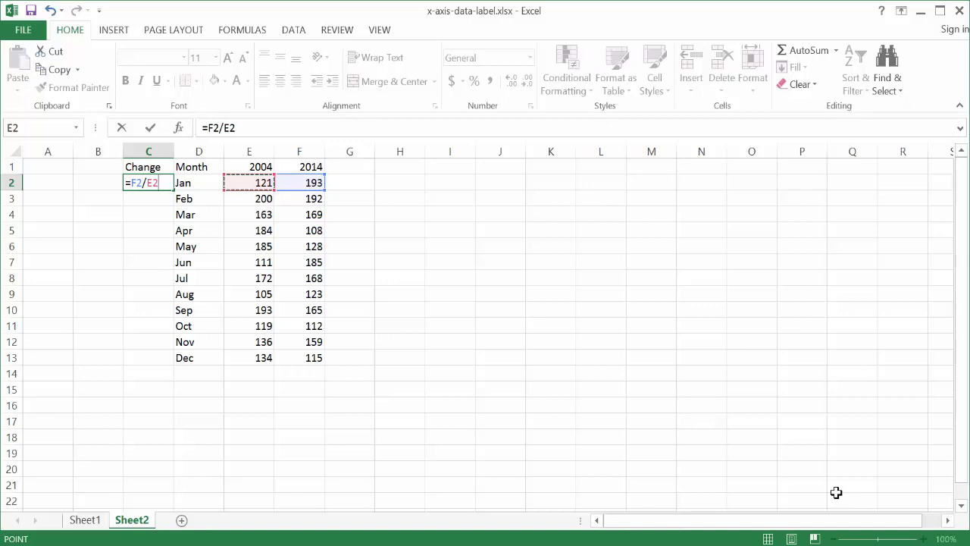
text(-1)
key(F2)
key(Left)
key(Left)
text())
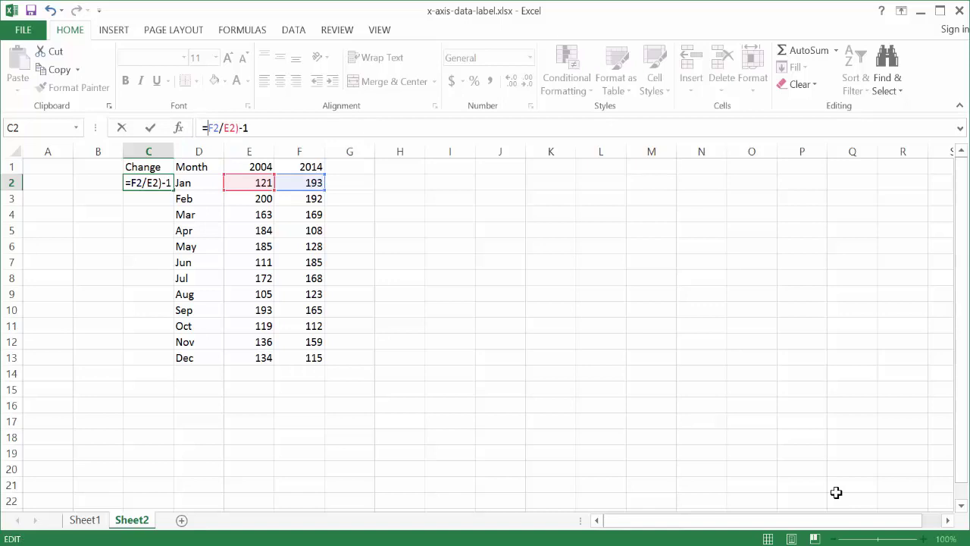
text(()
key(Return)
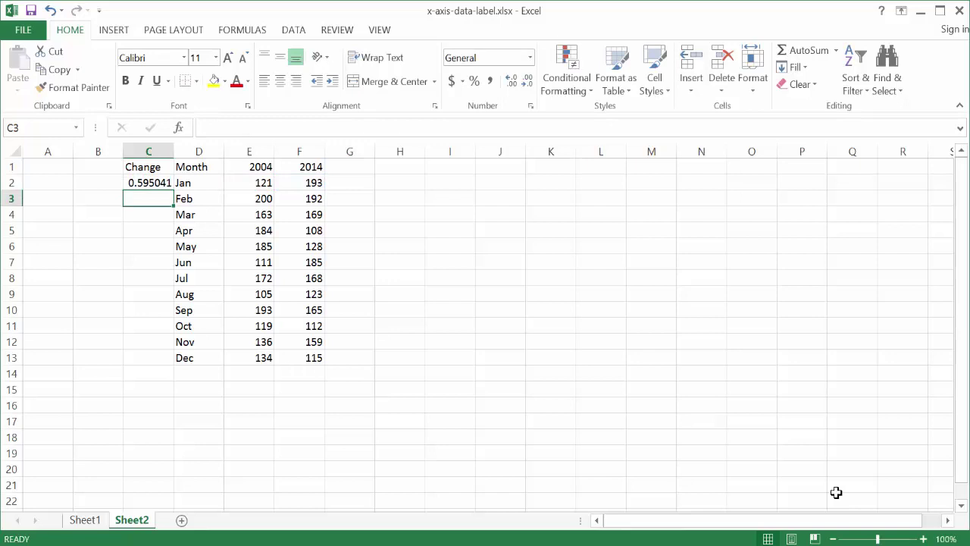
Fill the change formula from C2 down to C13 and format the results as percentages without decimals
key(Up)
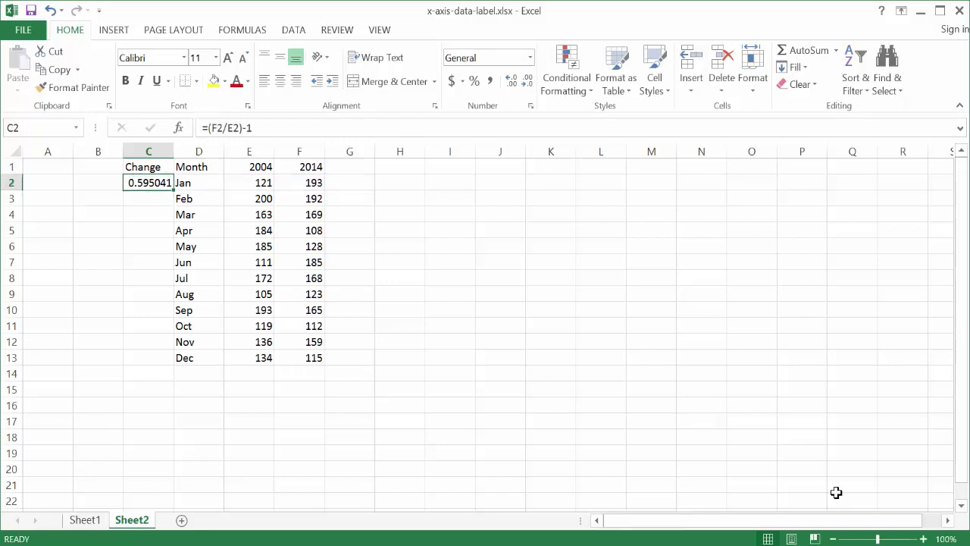
double_click(173, 190)
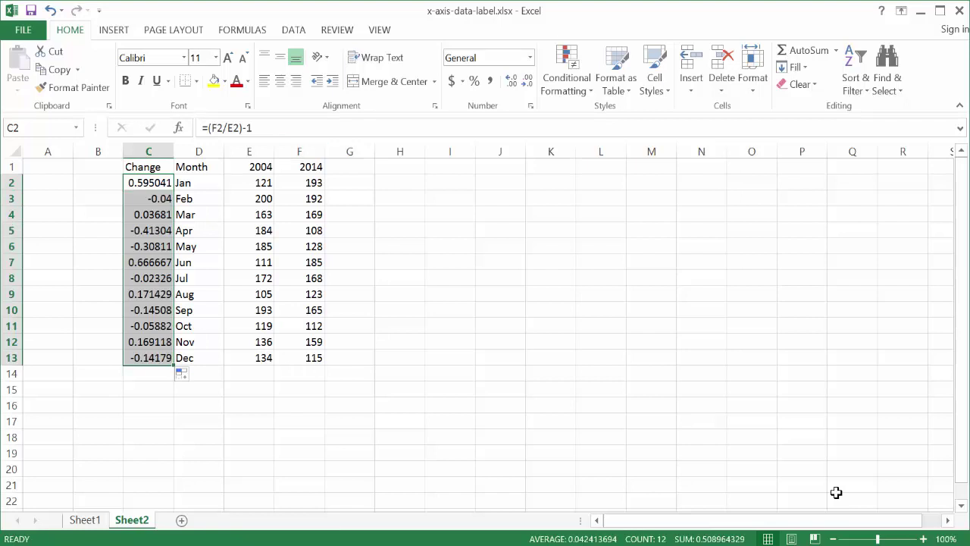
key(ctrl+shift+5)
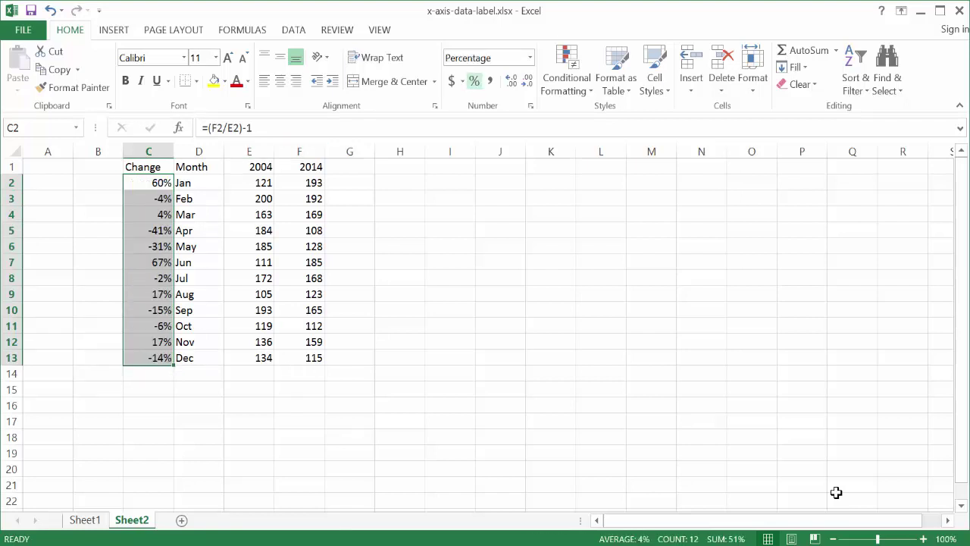
key(shift+Up)
key(shift+Up)
key(shift+Up)
key(shift+Up)
key(shift+Up)
key(shift+Up)
key(shift+Up)
key(shift+Up)
key(shift+Up)
key(shift+Up)
key(shift+Up)
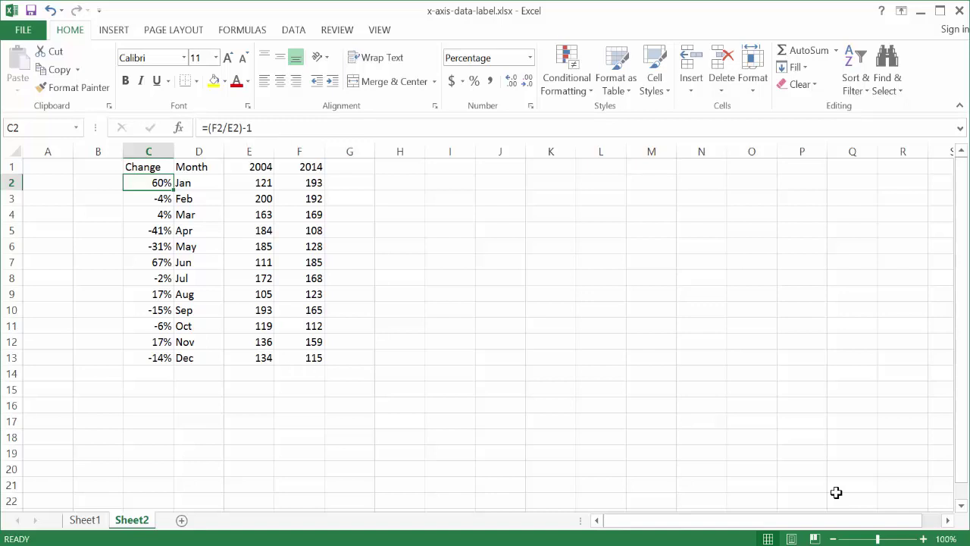
Open the Symbol dialog for inserting a symbol into cell A1
key(ctrl+Home)
key(Right)
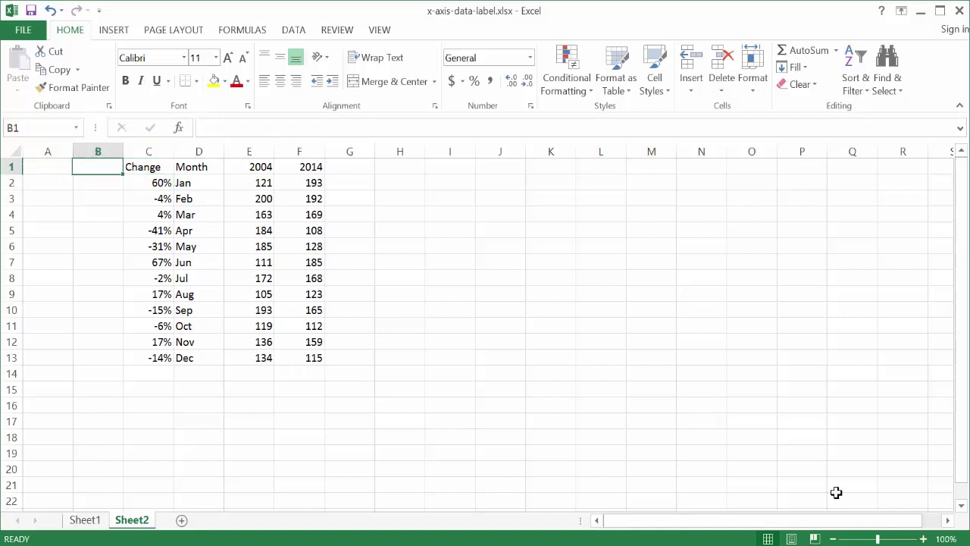
key(Left)
key(Right)
key(Left)
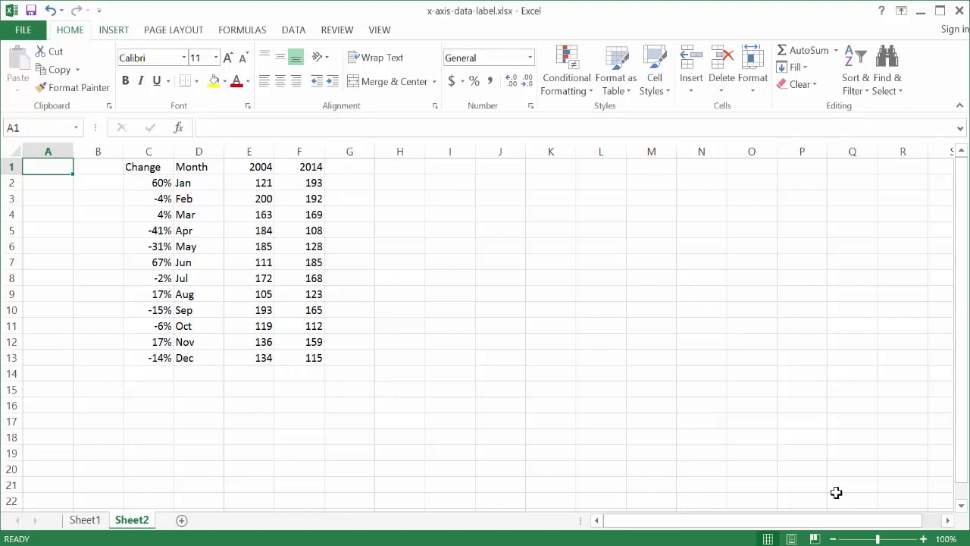
key(alt+n)
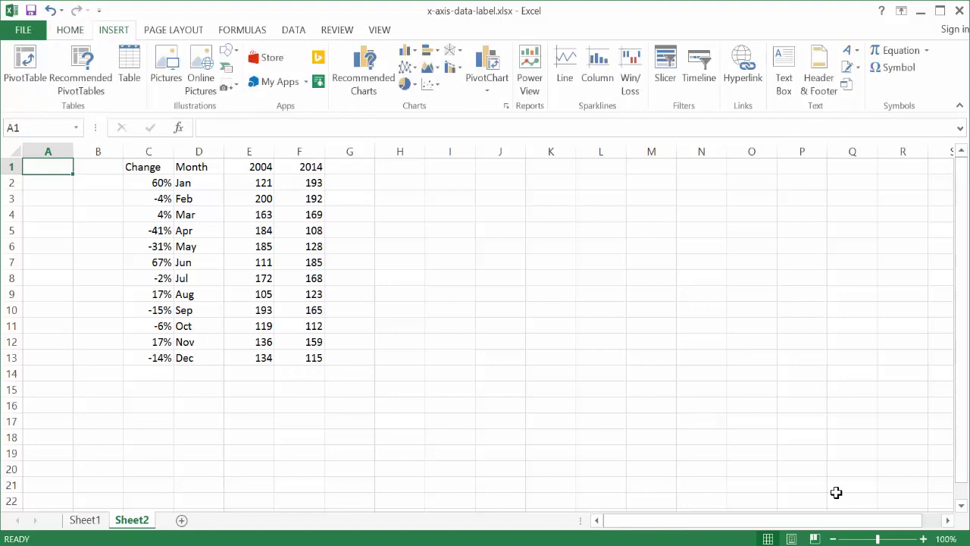
key(u)
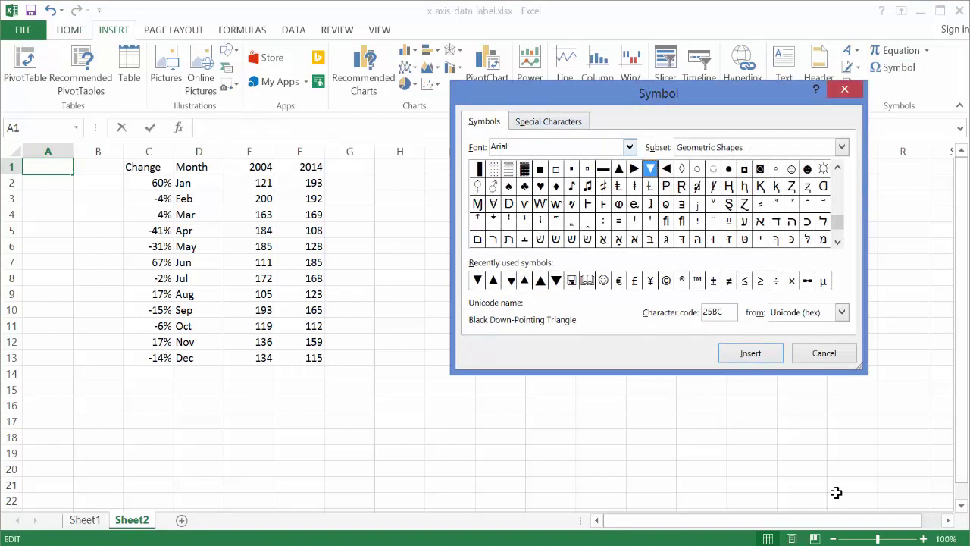
Look through the character subsets available for the Arial font in the Symbol dialog
key(Tab)
key(alt+Down)
key(Up)
key(Up)
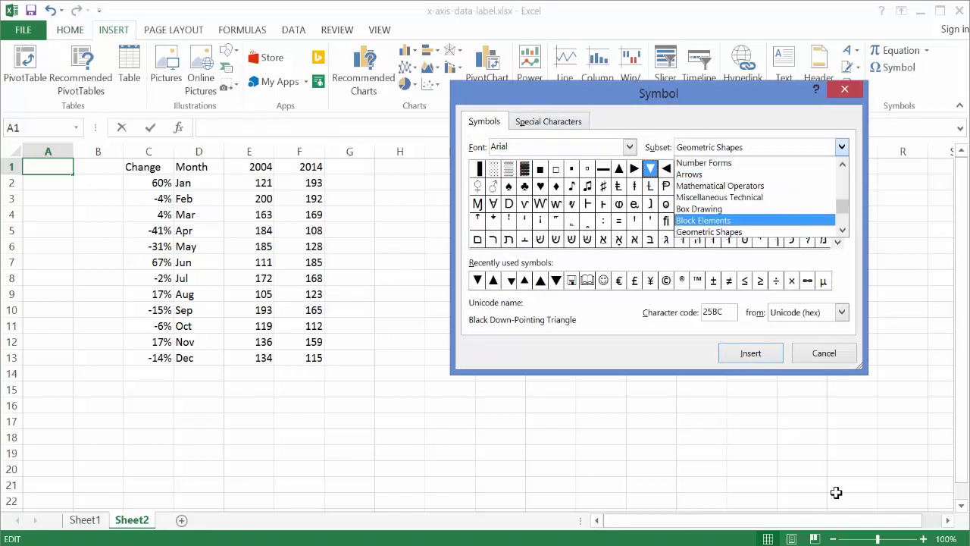
scroll(836, 493, up, 15)
scroll(836, 492, down, 15)
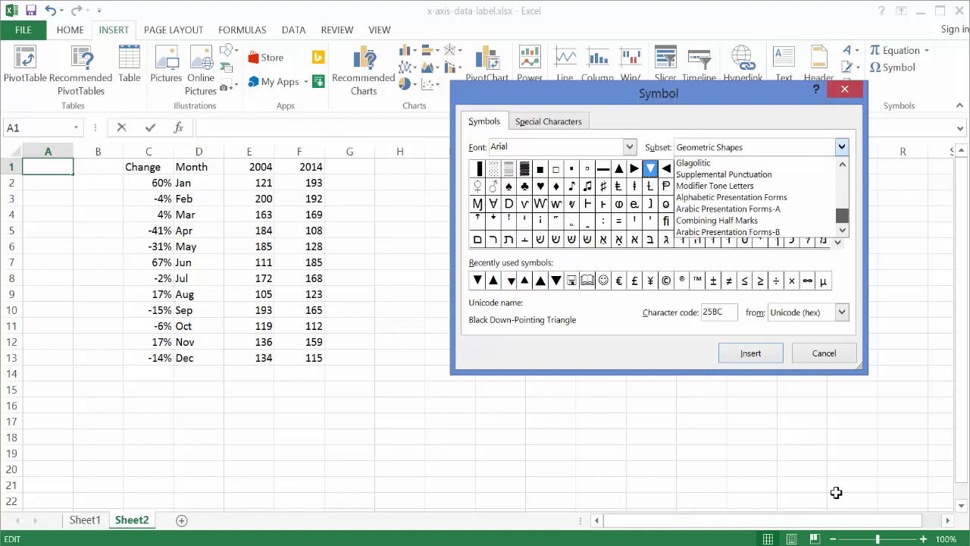
scroll(836, 493, up, 10)
scroll(837, 493, down, 3)
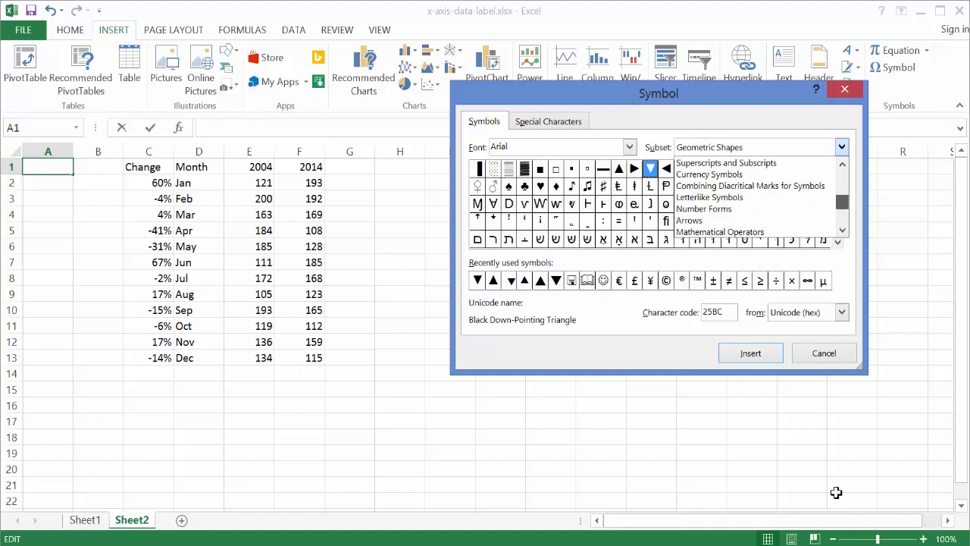
scroll(836, 492, up, 4)
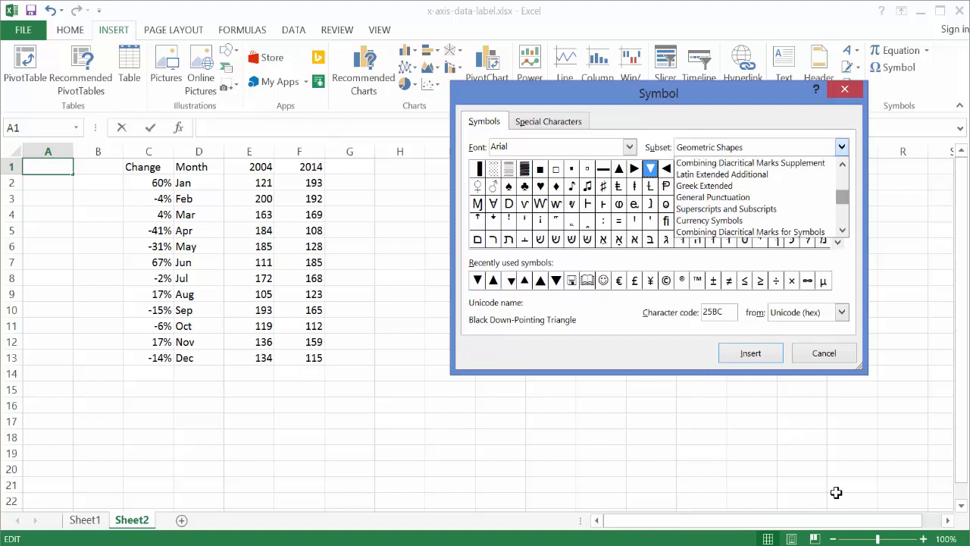
scroll(836, 493, down, 6)
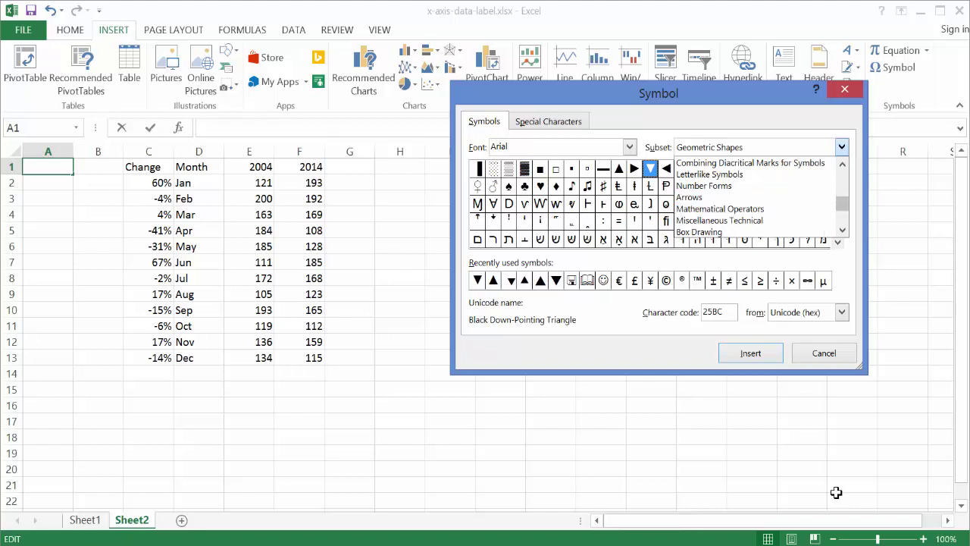
scroll(836, 492, up, 6)
scroll(836, 493, up, 6)
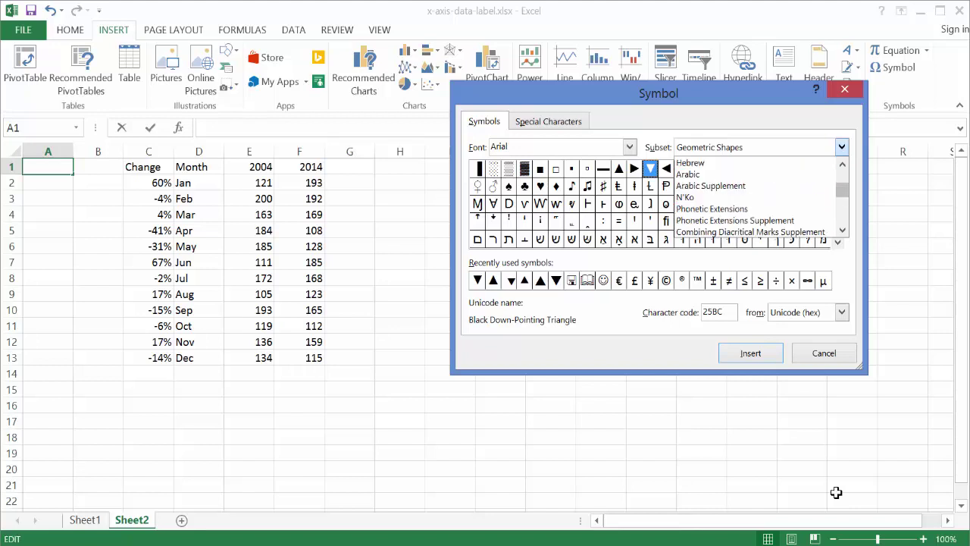
scroll(836, 492, up, 6)
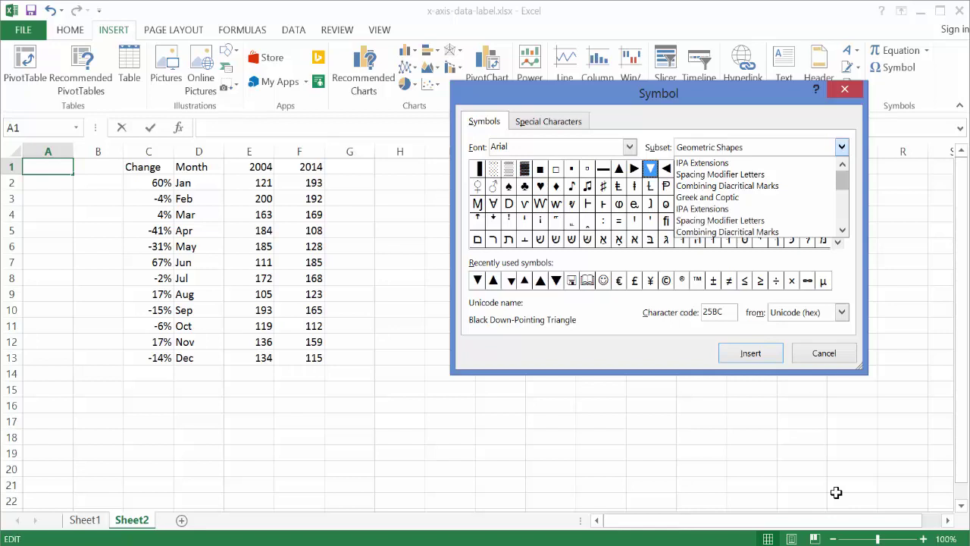
scroll(837, 493, up, 3)
key(Escape)
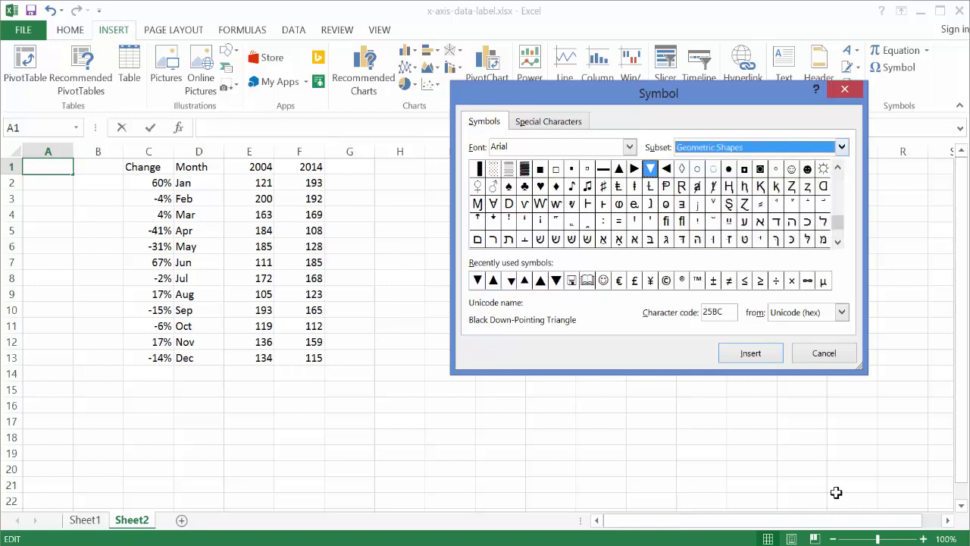
Choose the Geometric Shapes subset of the Arial font for the symbol list
key(alt+Down)
scroll(836, 493, up, 5)
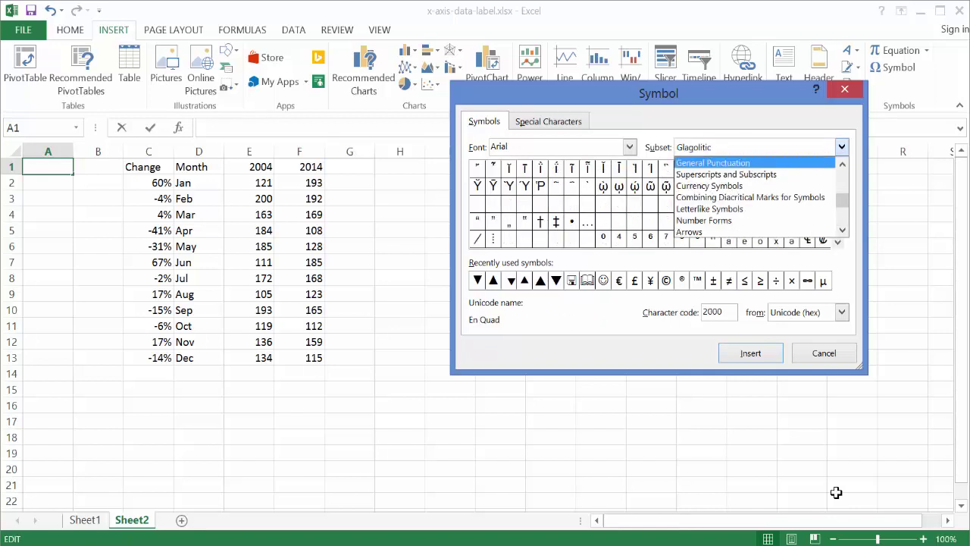
key(Down)
key(Down)
key(Down)
key(Down)
key(Down)
key(Down)
key(Down)
key(Down)
key(Down)
key(Down)
key(Down)
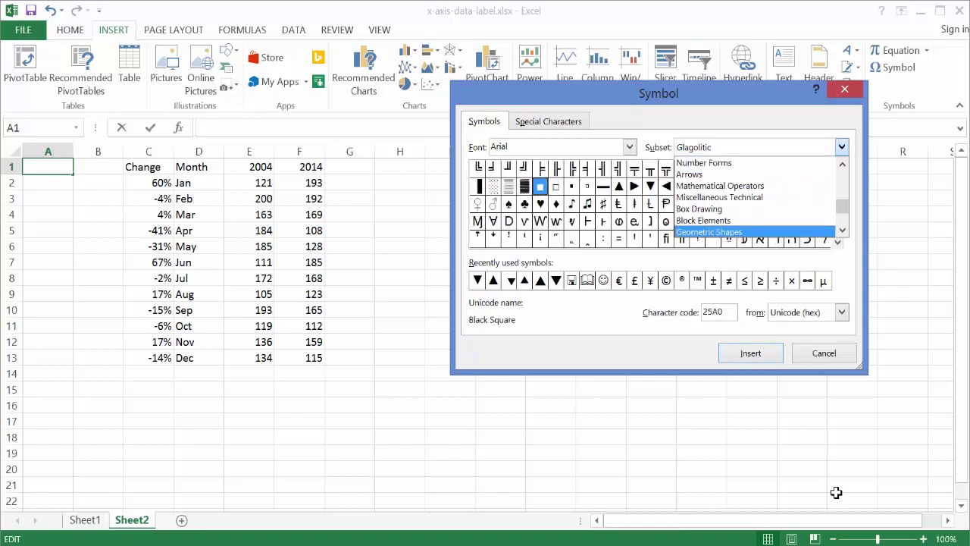
key(Return)
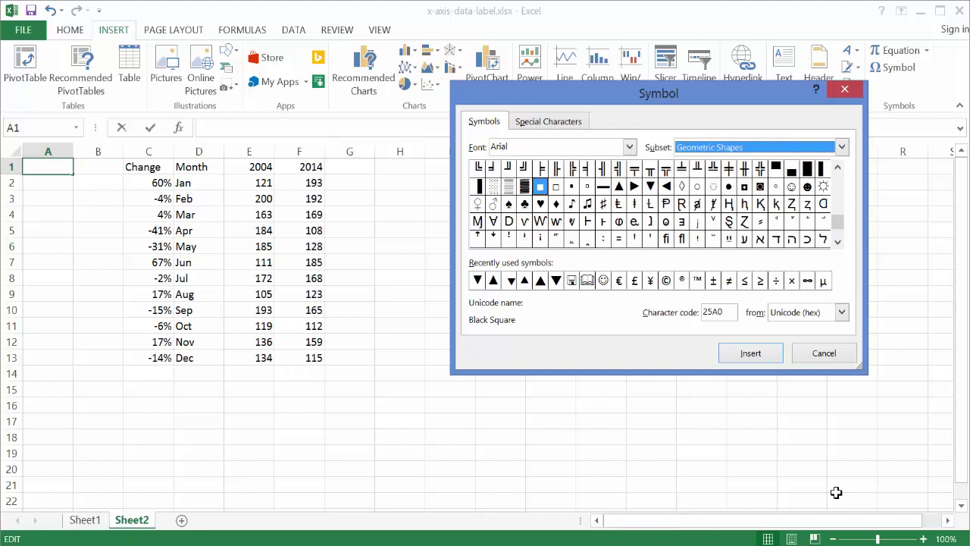
Insert the Black Up-Pointing Triangle symbol (25B2) into cell A1 and commit the entry
key(Right)
key(Right)
key(Right)
key(Right)
key(Right)
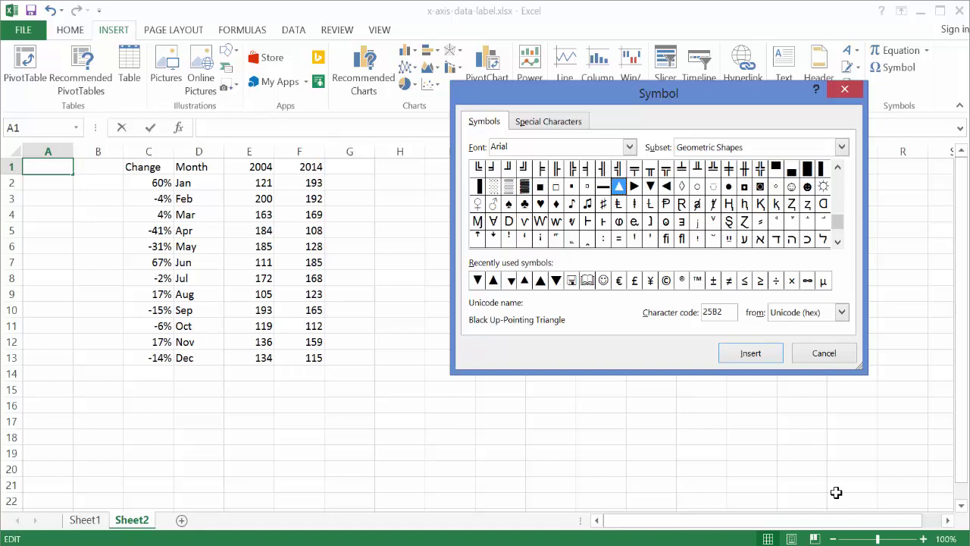
key(Return)
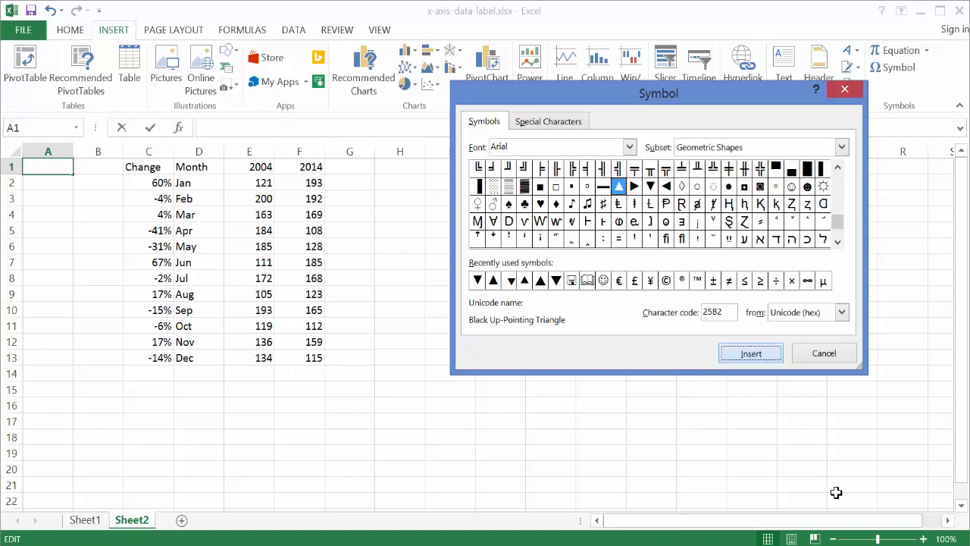
key(Escape)
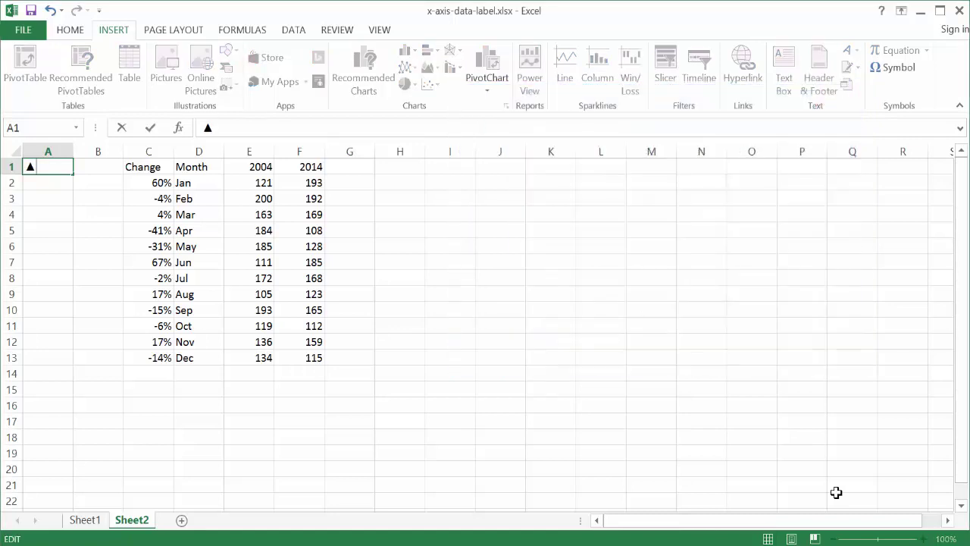
key(Tab)
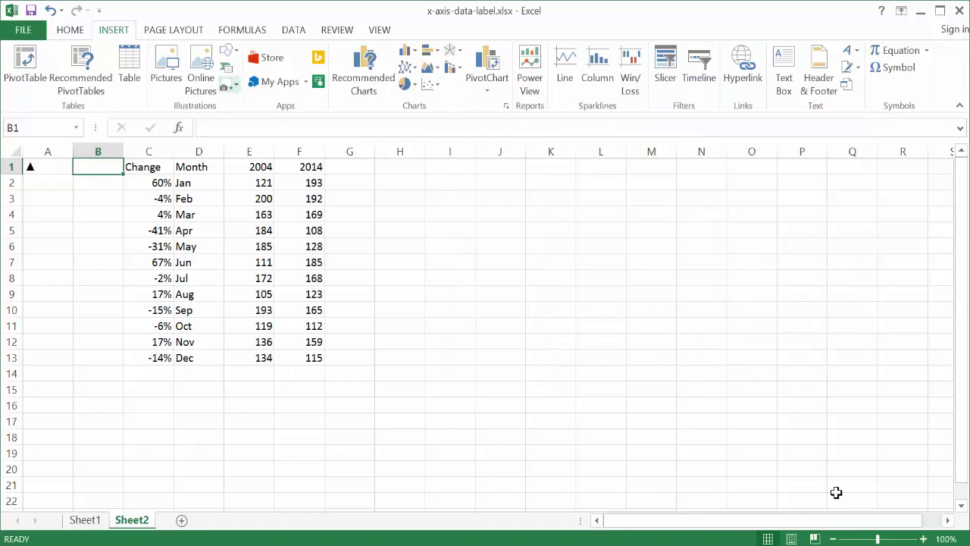
Insert the Black Down-Pointing Triangle symbol (25BC) from the Arial Geometric Shapes subset into cell B1
key(alt+n)
key(u)
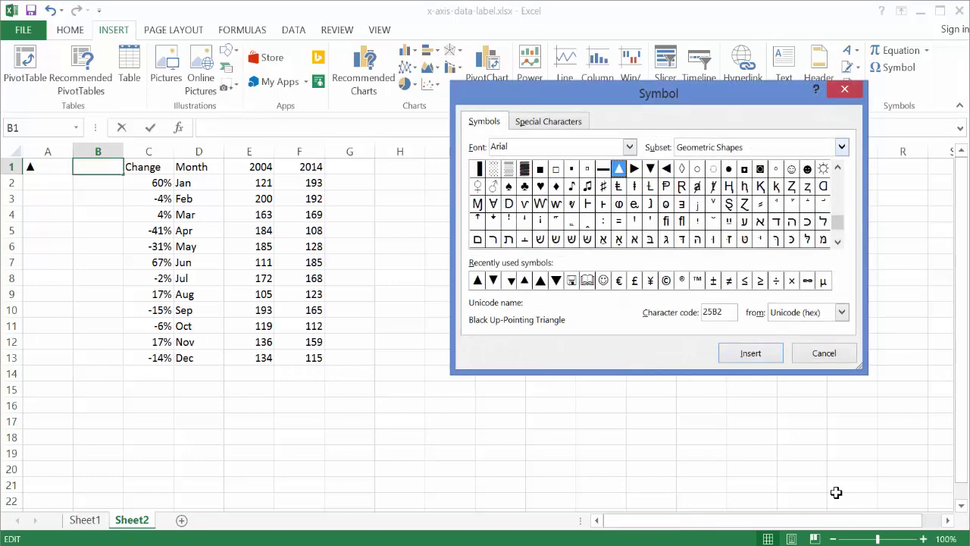
key(Right)
key(Right)
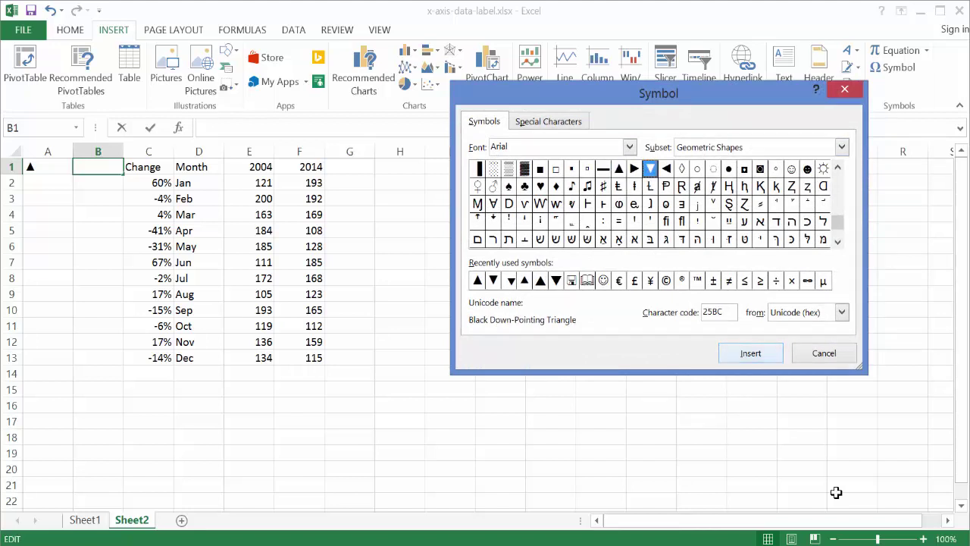
key(Return)
key(Return)
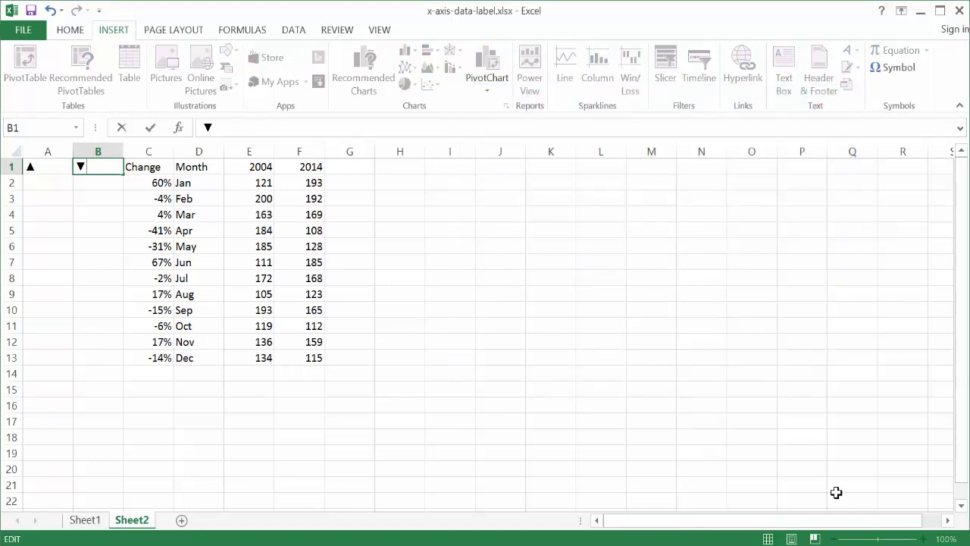
key(shift+Tab)
Insert a blank sheet column at column C, in front of the Change column
key(Right)
key(Down)
key(Right)
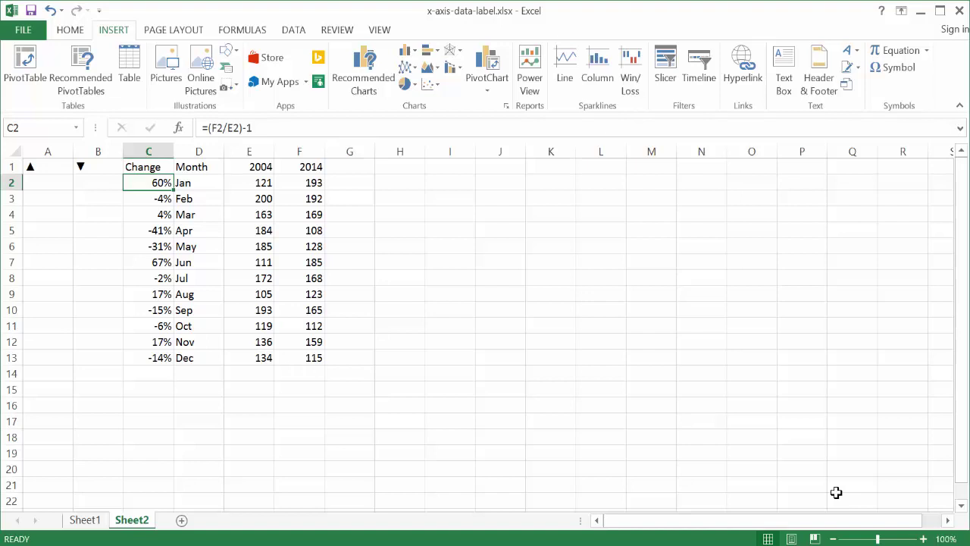
key(ctrl+space)
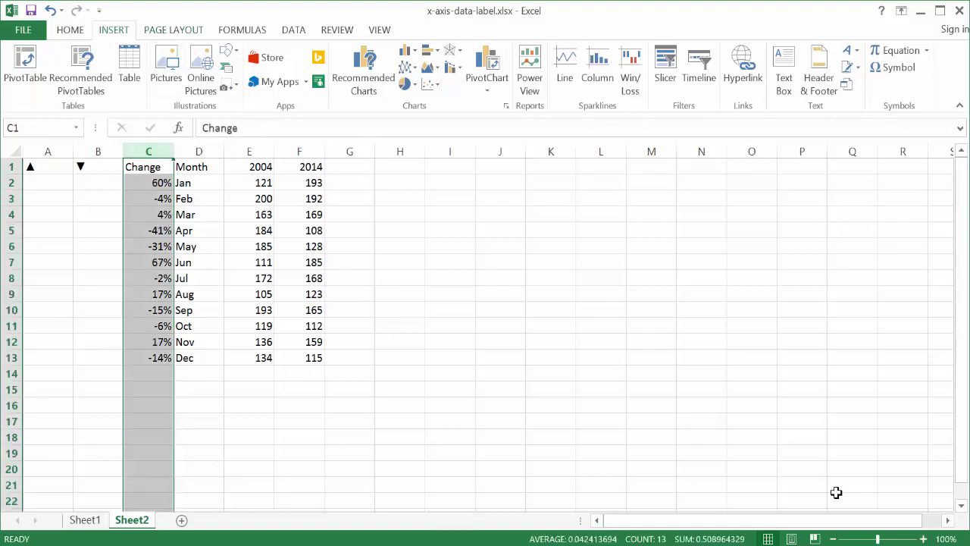
key(alt+h)
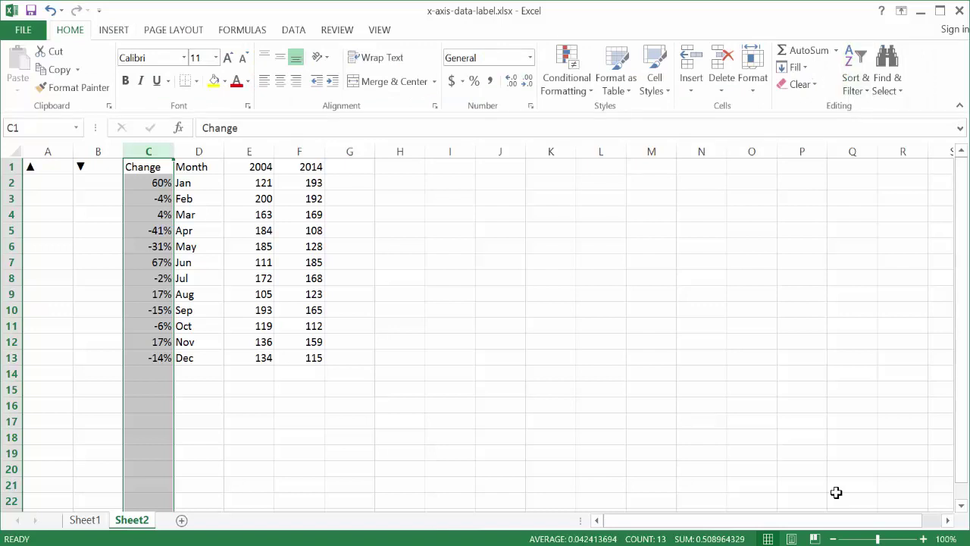
key(Left)
key(Left)
key(Down)
key(Down)
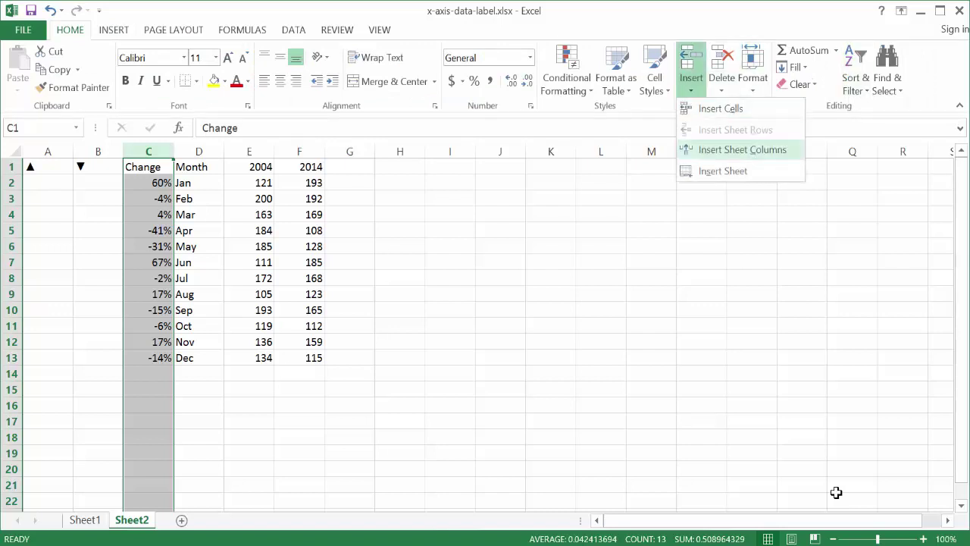
key(Return)
Begin a formula in C2 that compares January's 2014 value with its 2004 value: =G2>F2
key(Down)
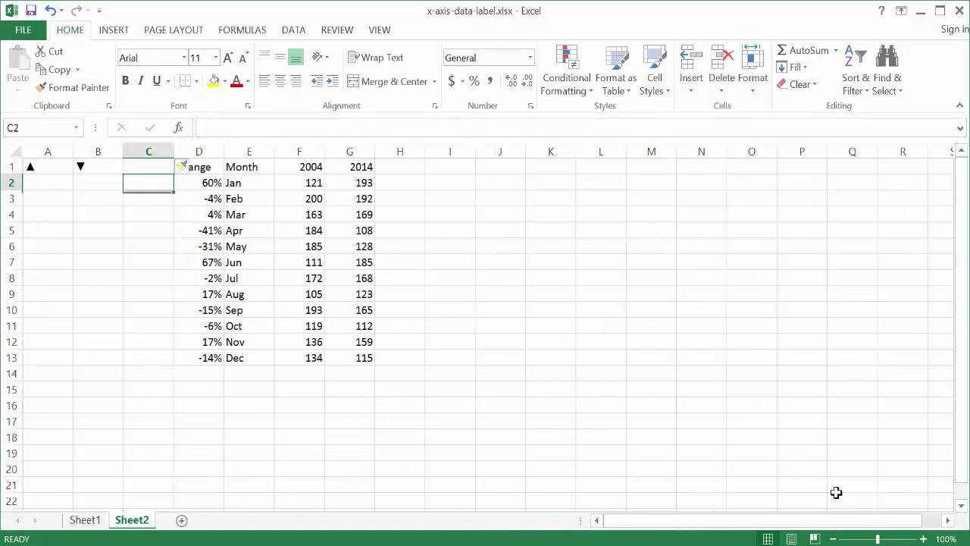
text(=)
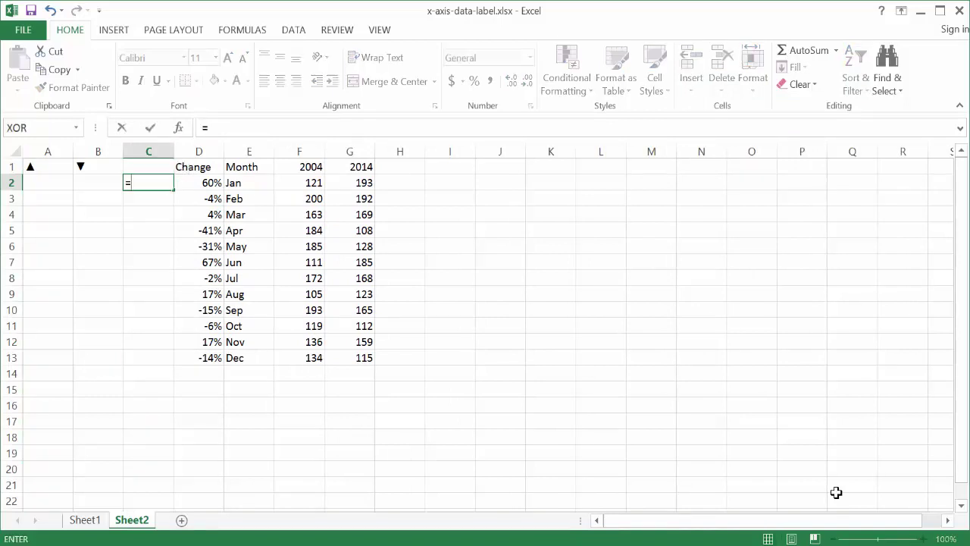
key(Right)
key(Right)
key(Right)
key(Right)
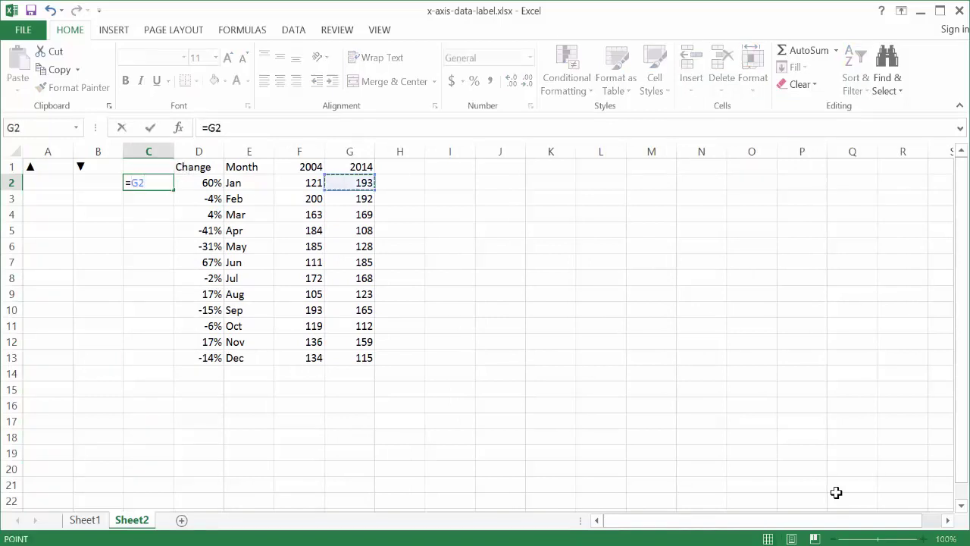
text(>)
key(Right)
key(Right)
key(Right)
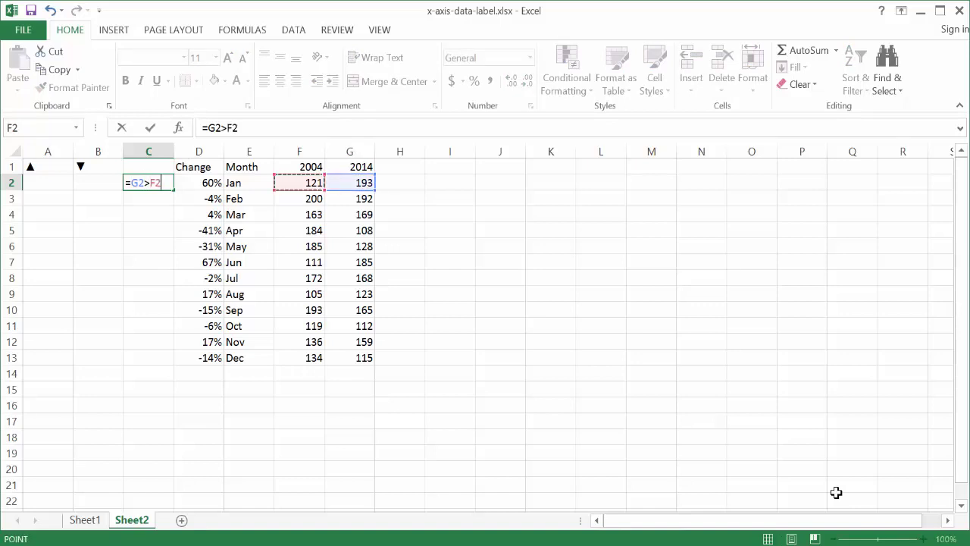
Turn the C2 comparison into an IF formula returning A1 when true and B1 when false: =IF(G2>F2,A1,B1)
key(F2)
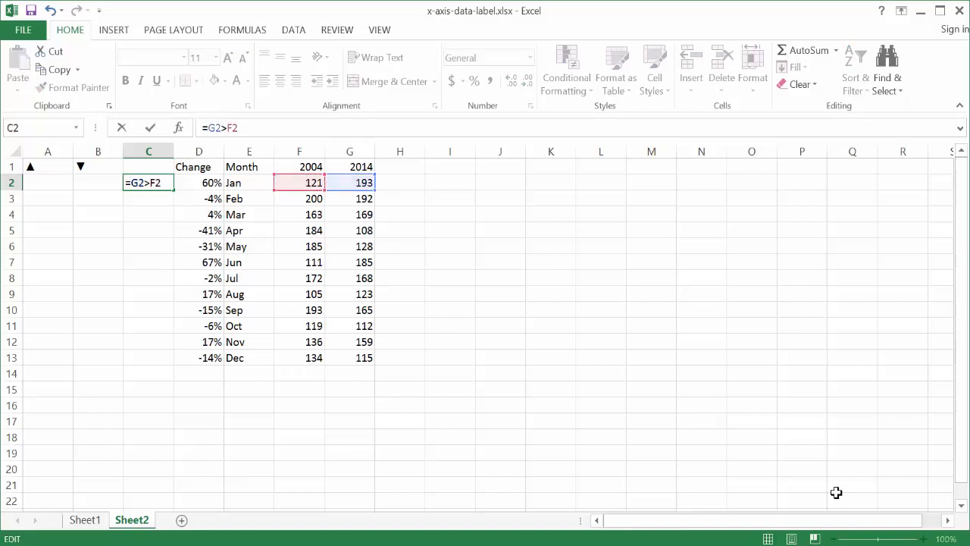
text(if()
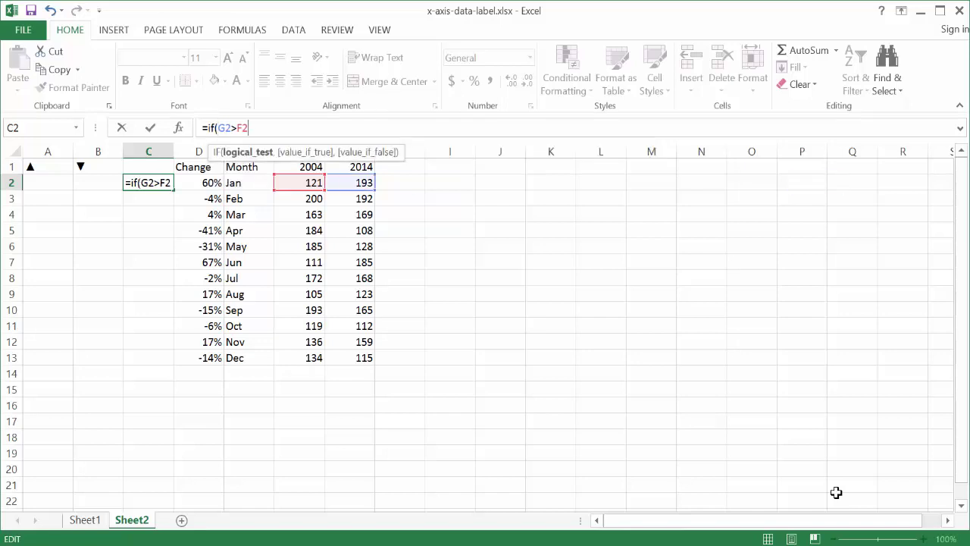
text(,)
key(Left)
key(Left)
key(Up)
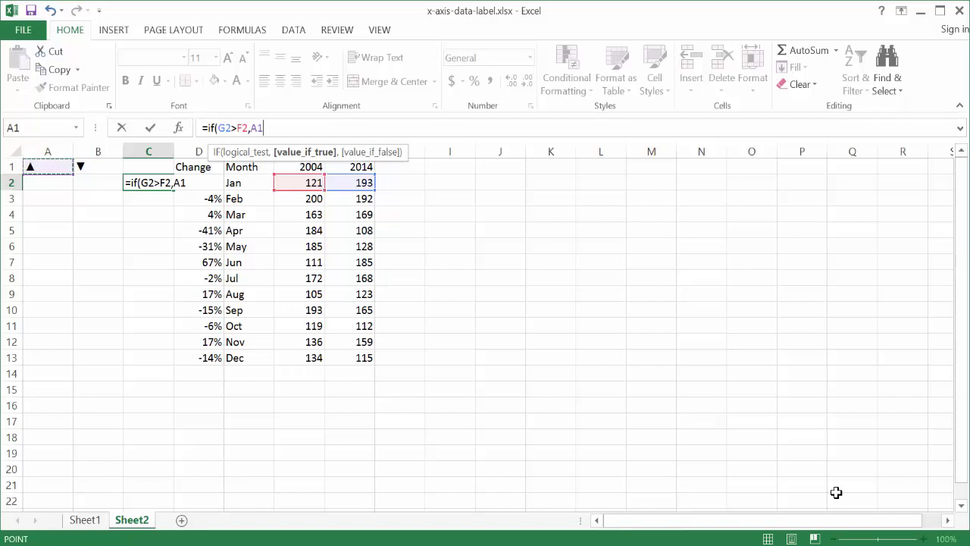
text(,)
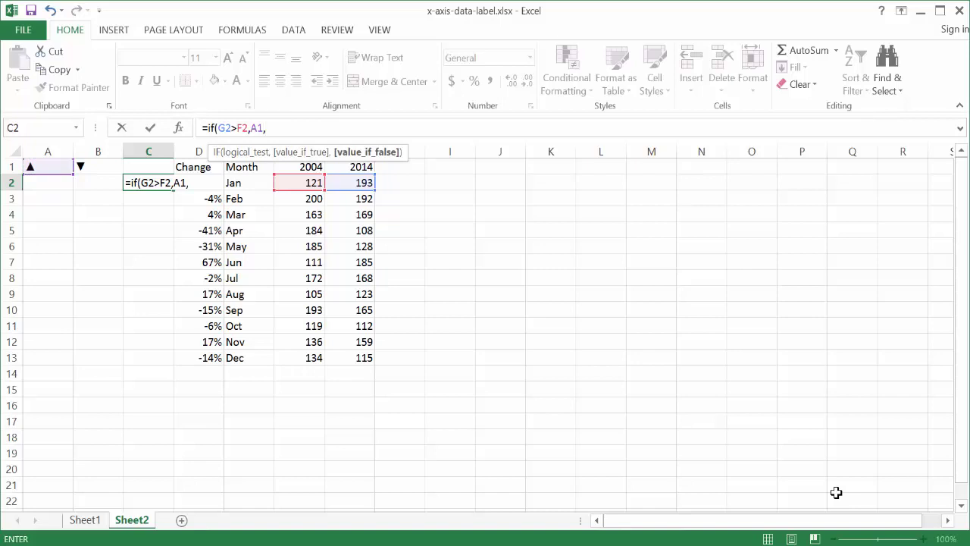
key(Up)
key(Left)
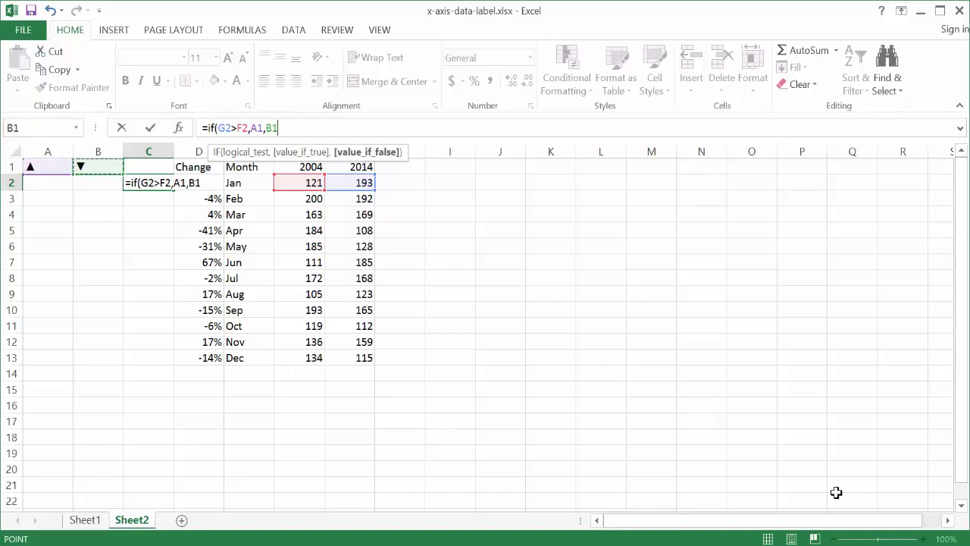
key(Return)
Try to fill the IF formula from C2 down to C13 with relative references to the triangle cells
key(Up)
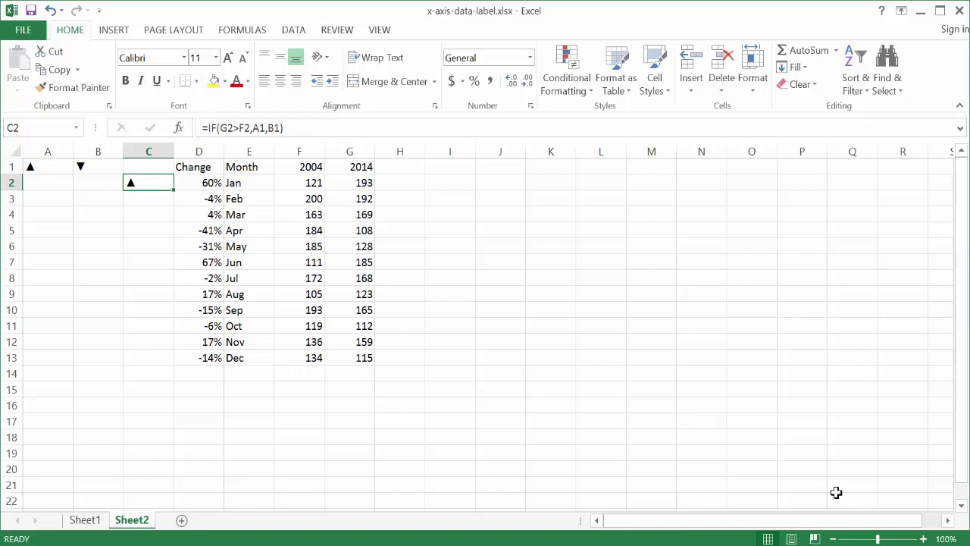
key(shift+Down)
key(shift+Down)
key(shift+Down)
key(shift+Down)
key(shift+Down)
key(shift+Down)
key(shift+Down)
key(shift+Down)
key(shift+Down)
key(shift+Down)
key(shift+Down)
key(ctrl+d)
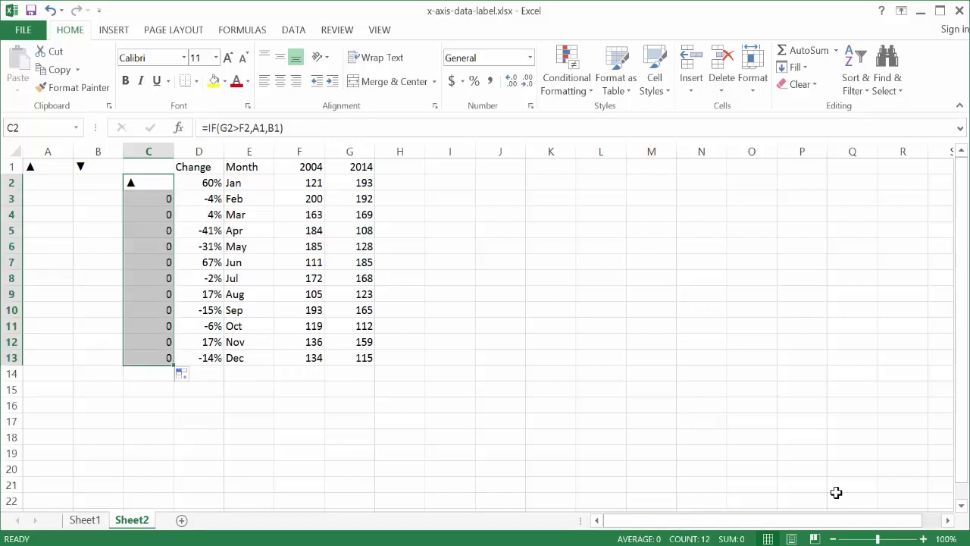
key(Down)
key(Down)
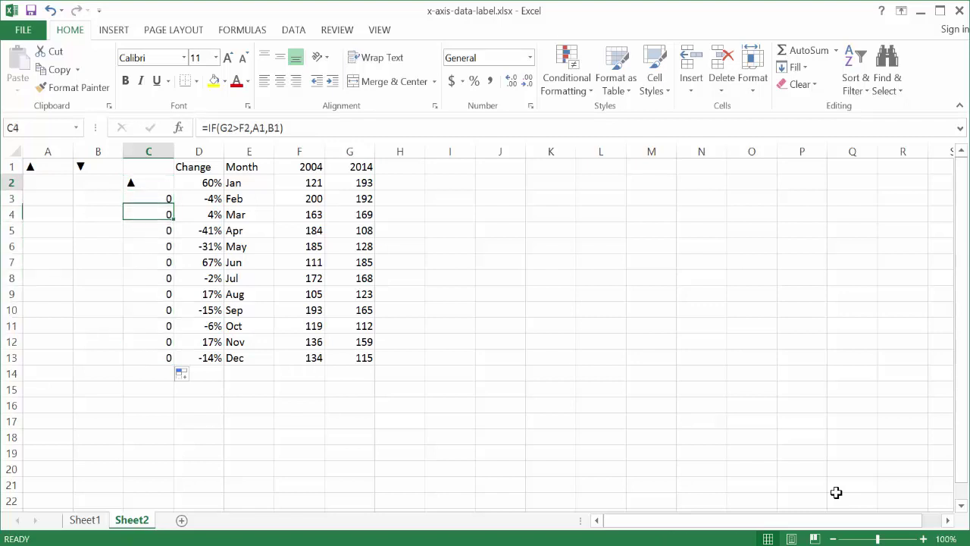
Make the triangle cell references in C2 absolute so the formula reads =IF(G2>F2,$A$1,$B$1)
key(Up)
key(Up)
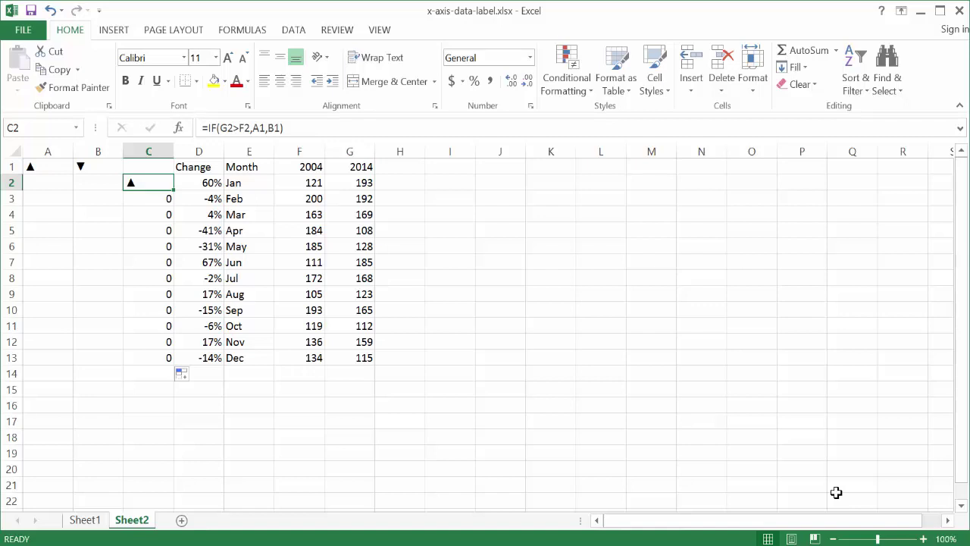
key(Down)
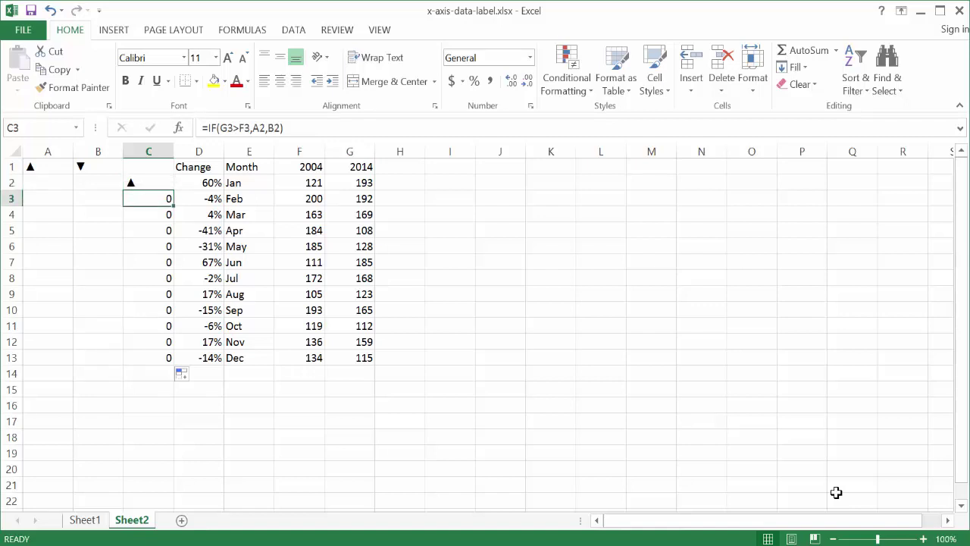
key(Up)
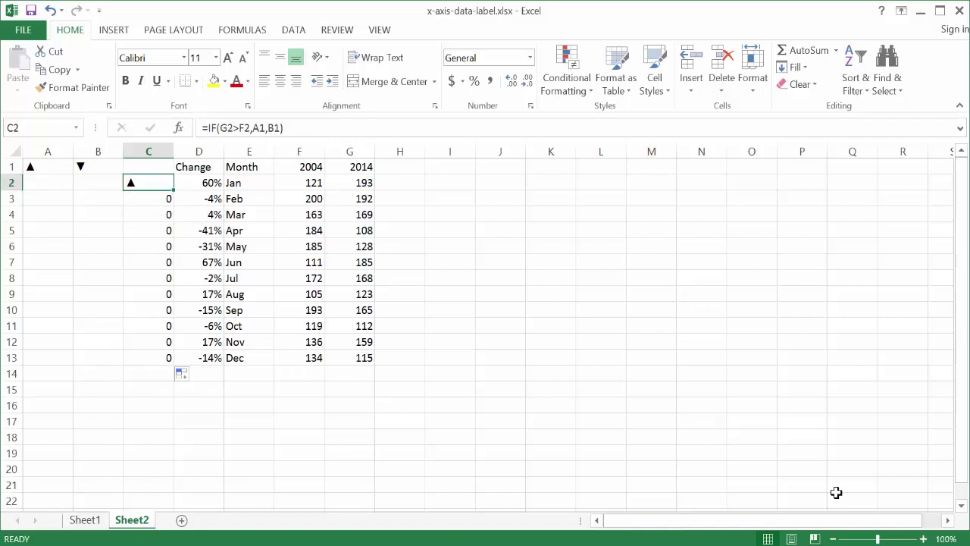
key(F2)
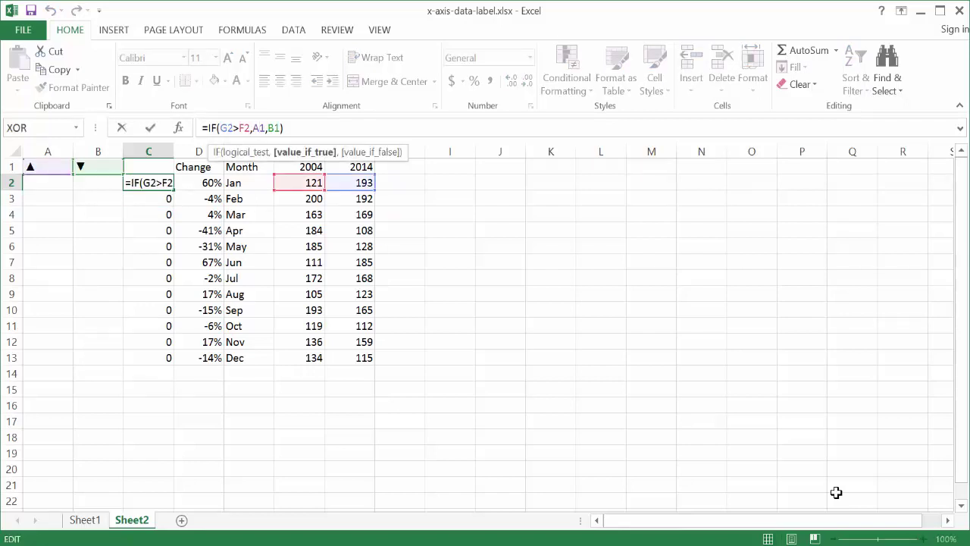
key(F4)
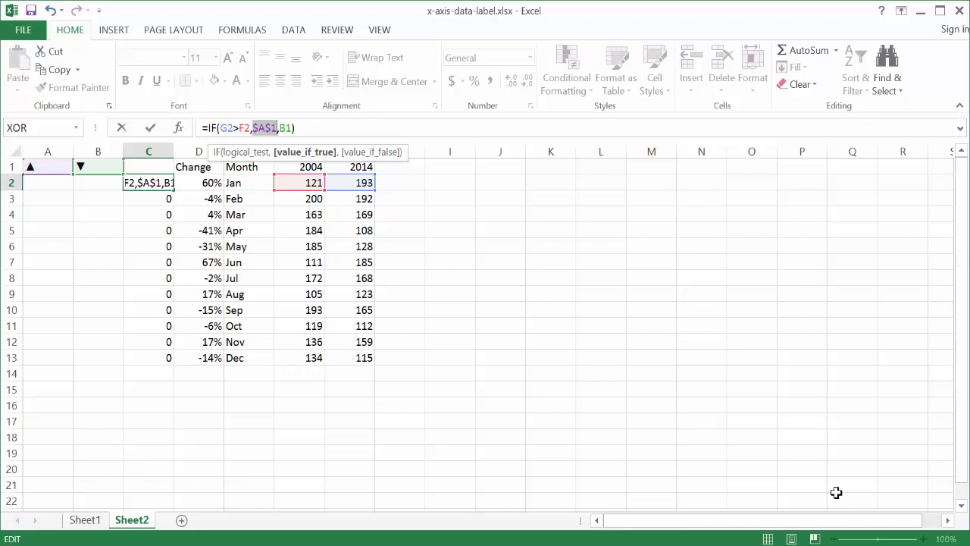
key(Right)
key(Right)
key(Right)
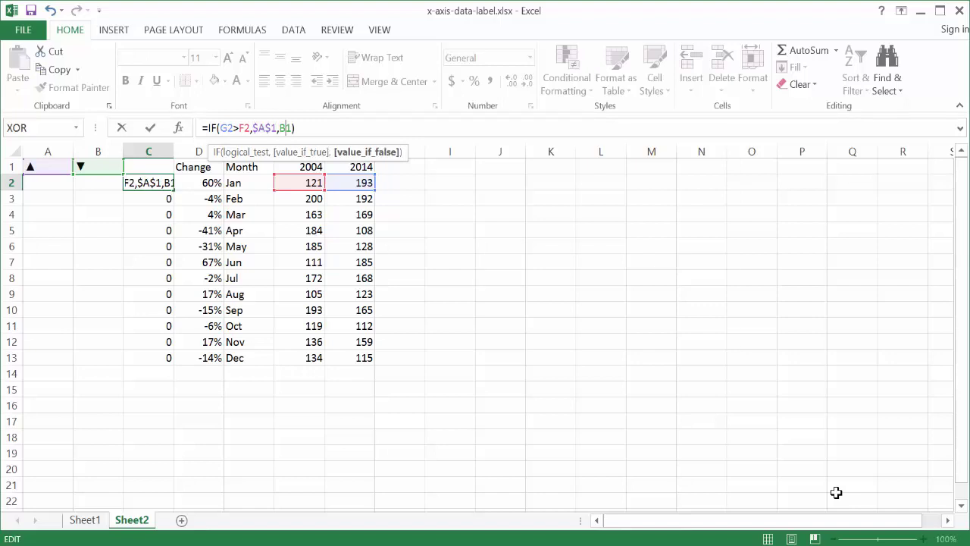
key(F4)
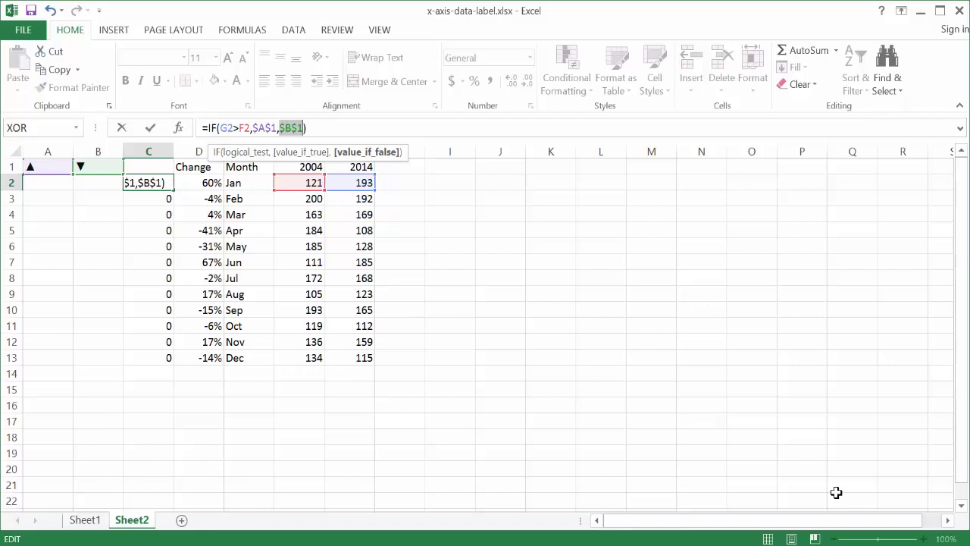
key(Return)
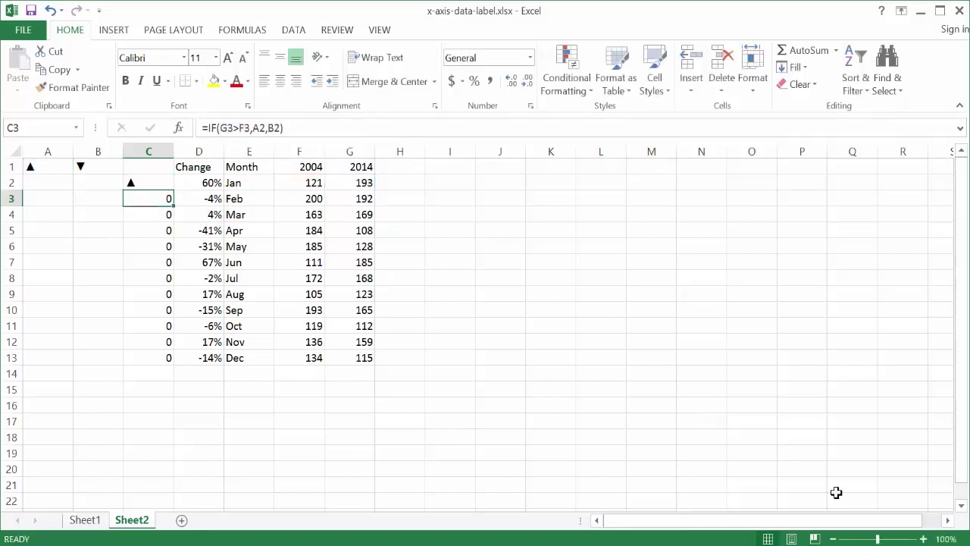
Fill the IF formula with absolute triangle references from C2 down to C13 and check the copied formulas
key(Up)
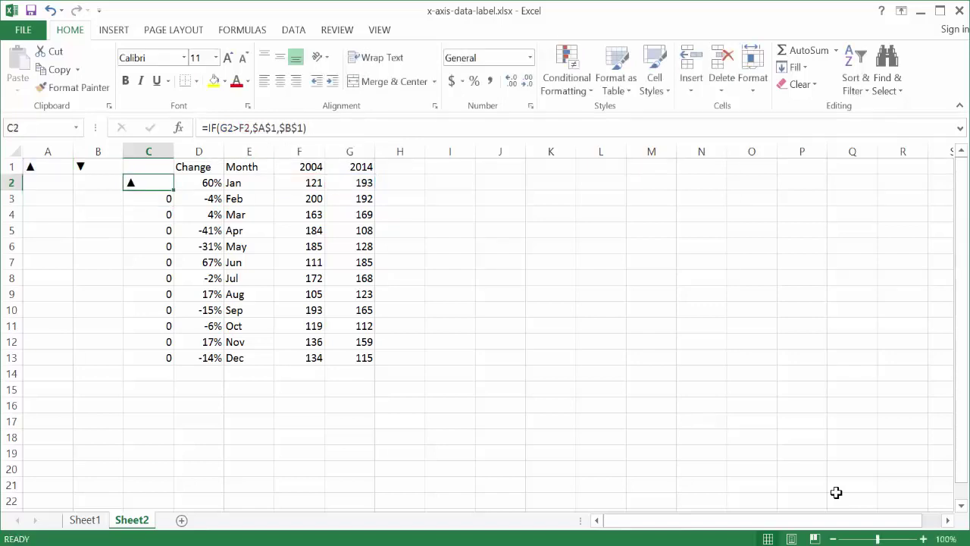
key(ctrl+shift+Down)
key(ctrl+d)
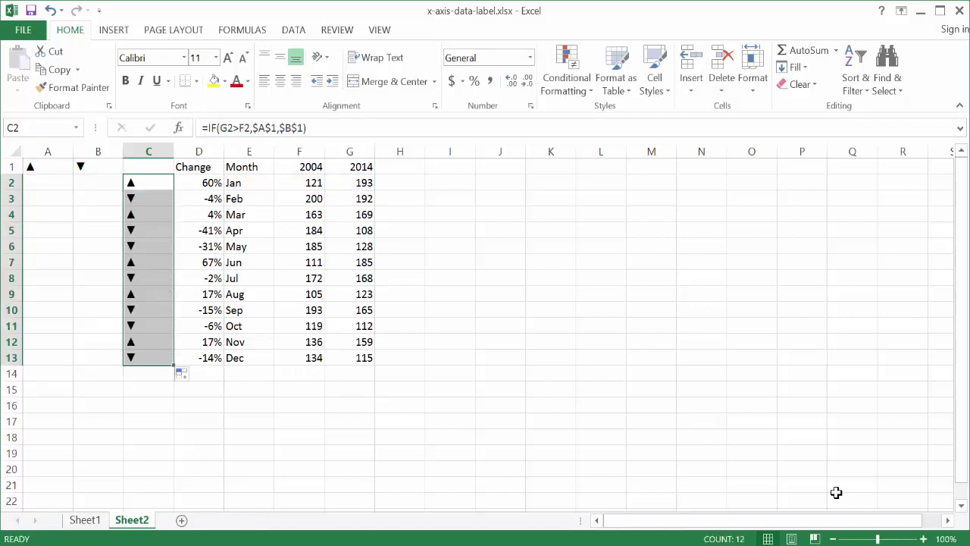
key(Down)
key(Down)
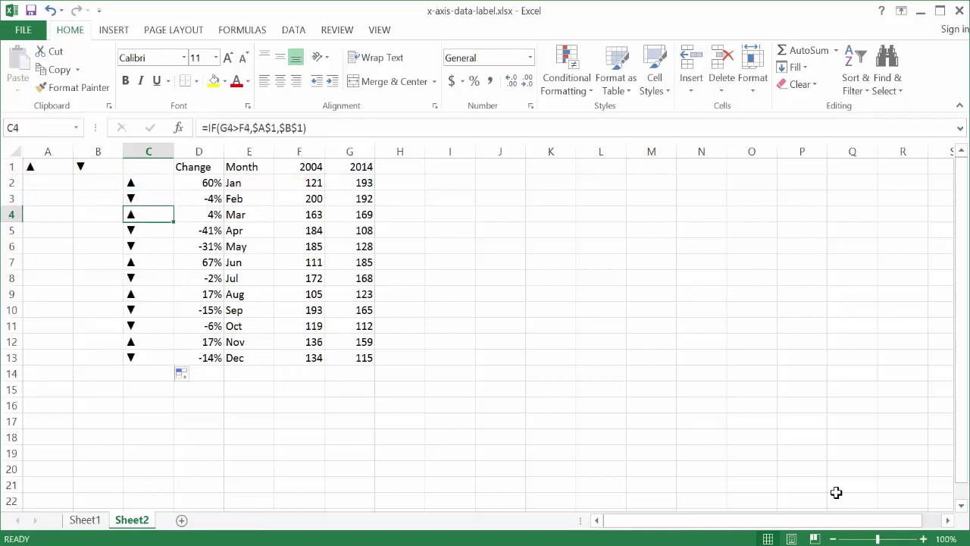
key(Down)
key(Down)
key(Down)
key(Down)
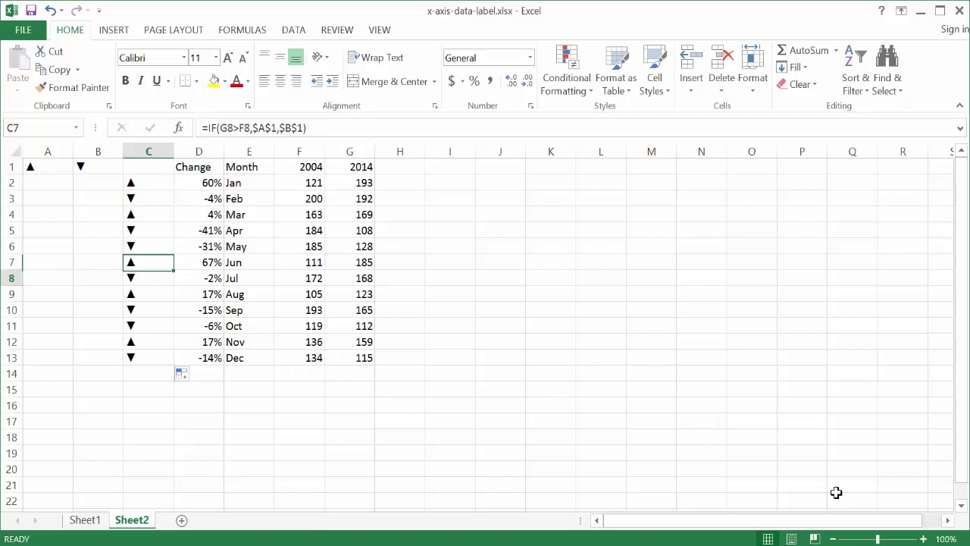
Append the percentage change calculation to the C2 formula so it reads =IF(G2>F2,$A$1,$B$1)&(G2/F2)-1
key(ctrl+Up)
key(ctrl+Up)
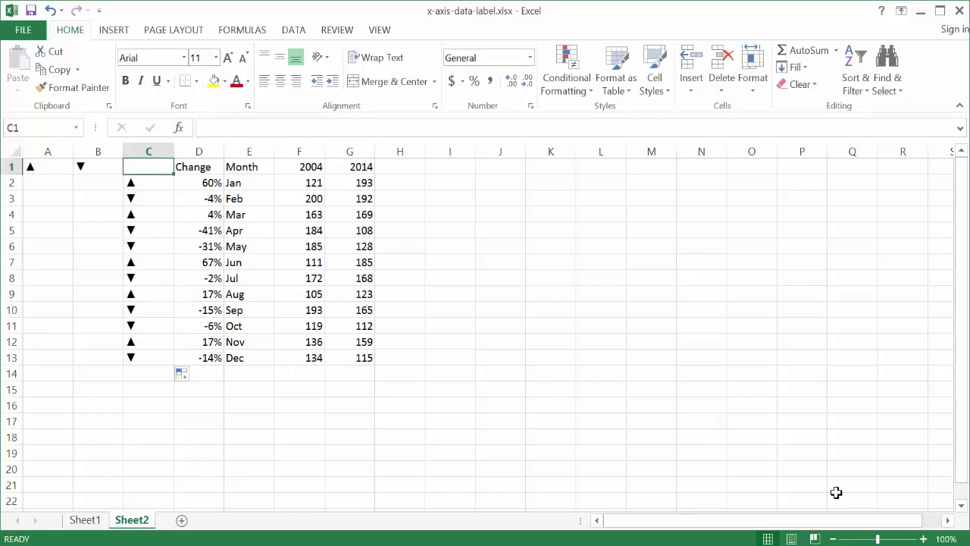
key(Down)
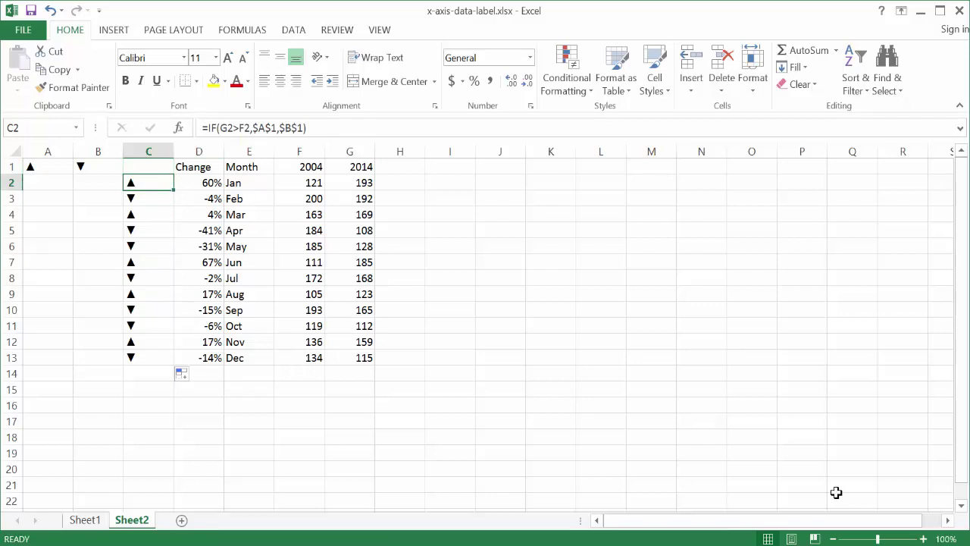
key(F2)
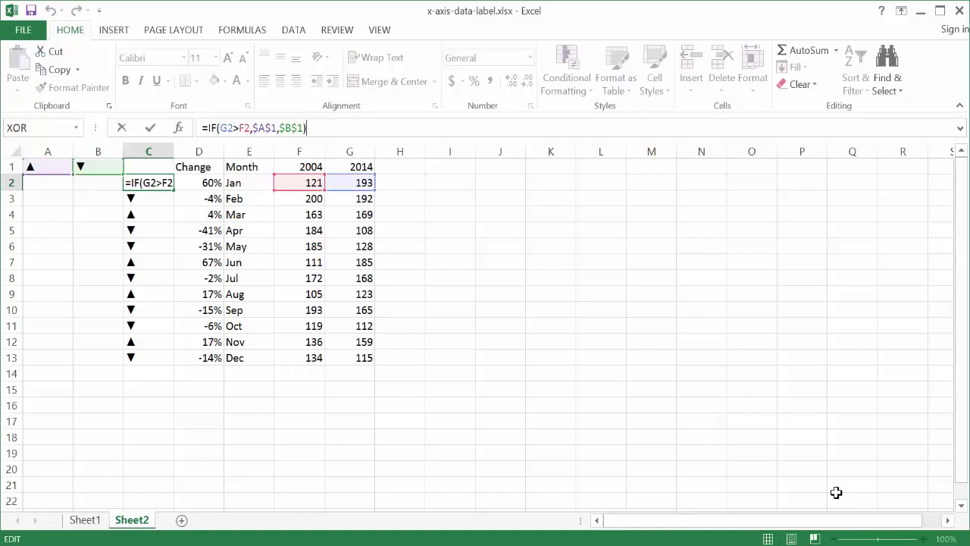
key(End)
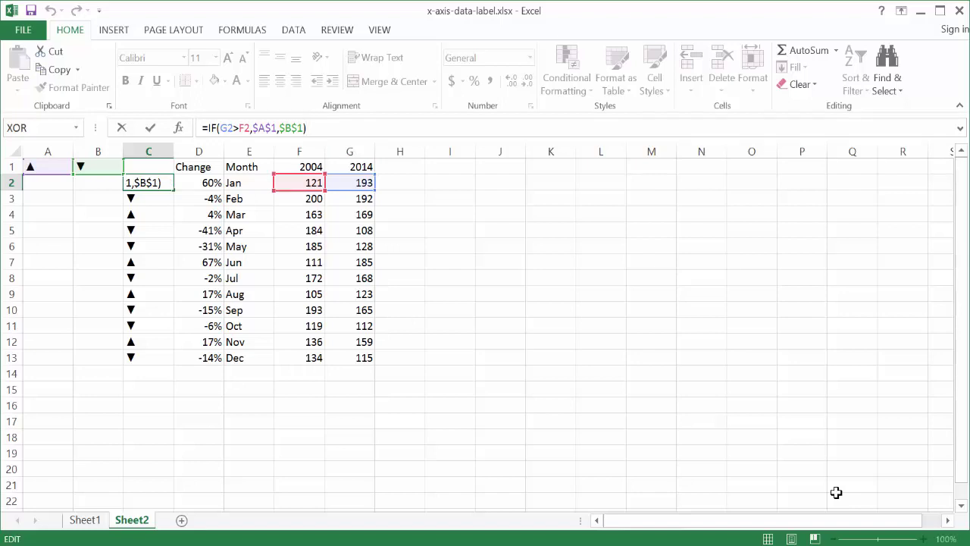
text(&)
text(()
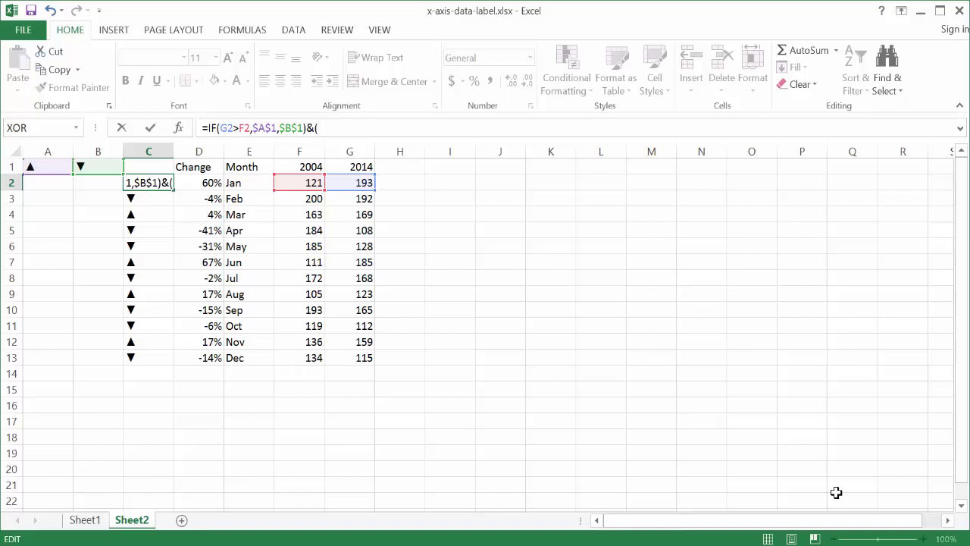
key(Right)
key(Right)
key(Right)
key(Right)
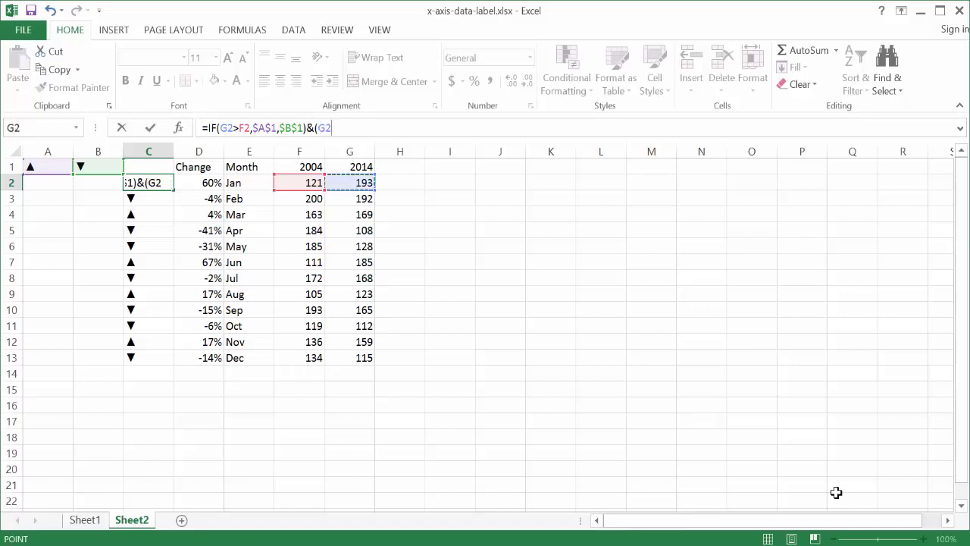
text(/)
key(Right)
key(Right)
key(Right)
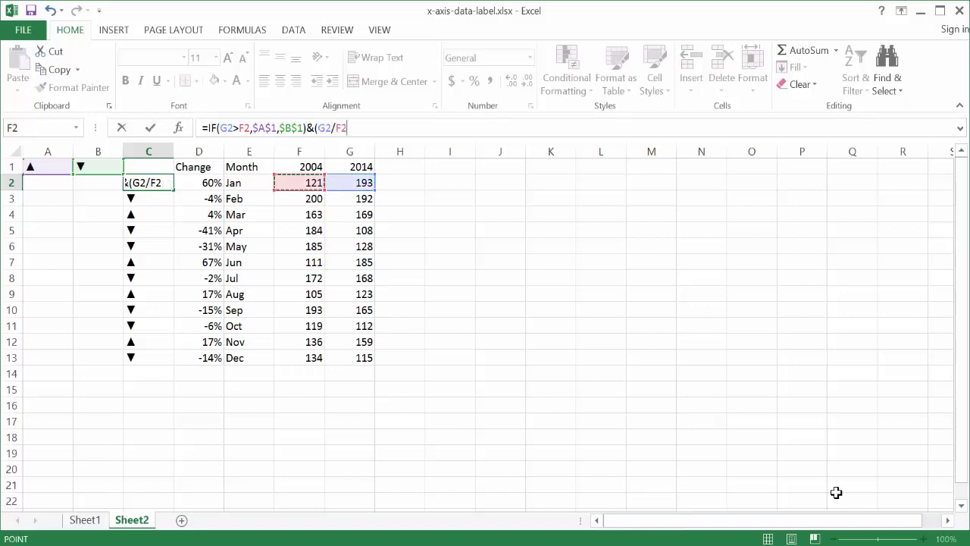
text()-1)
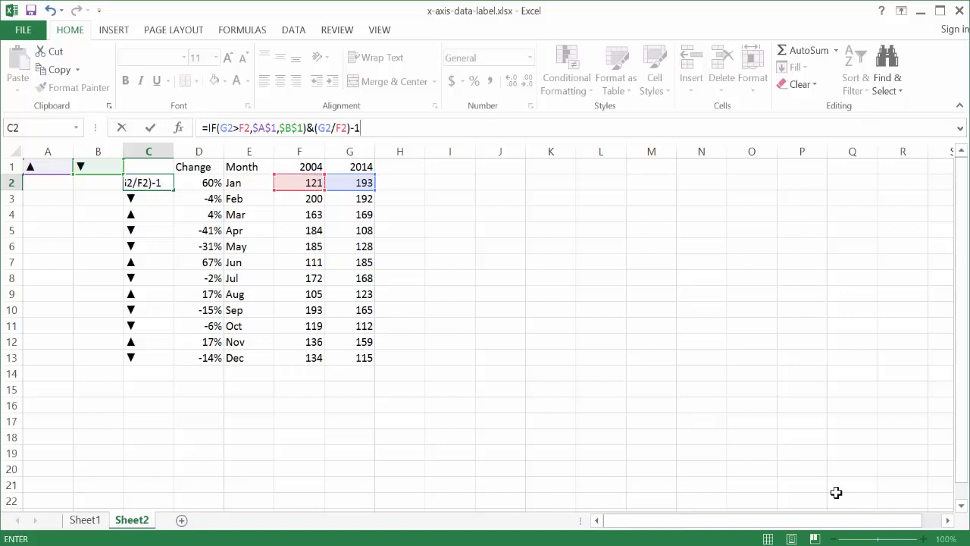
text())
key(Return)
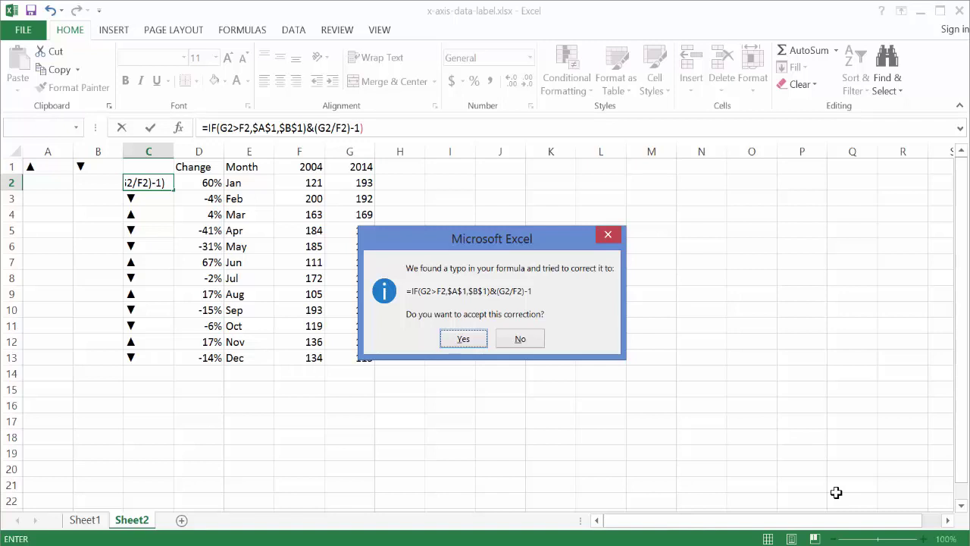
key(Return)
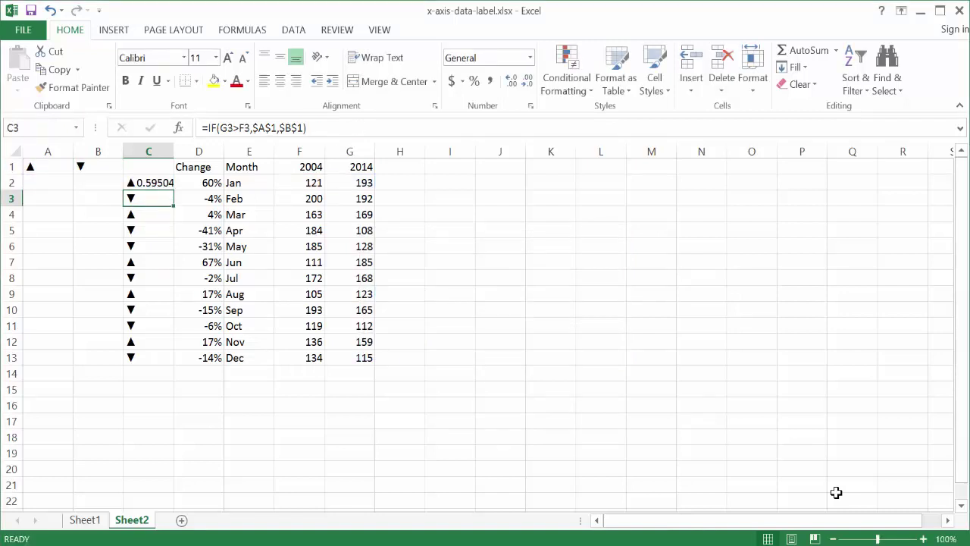
Auto-fit the width of column C to show the full combined result in C2
key(Up)
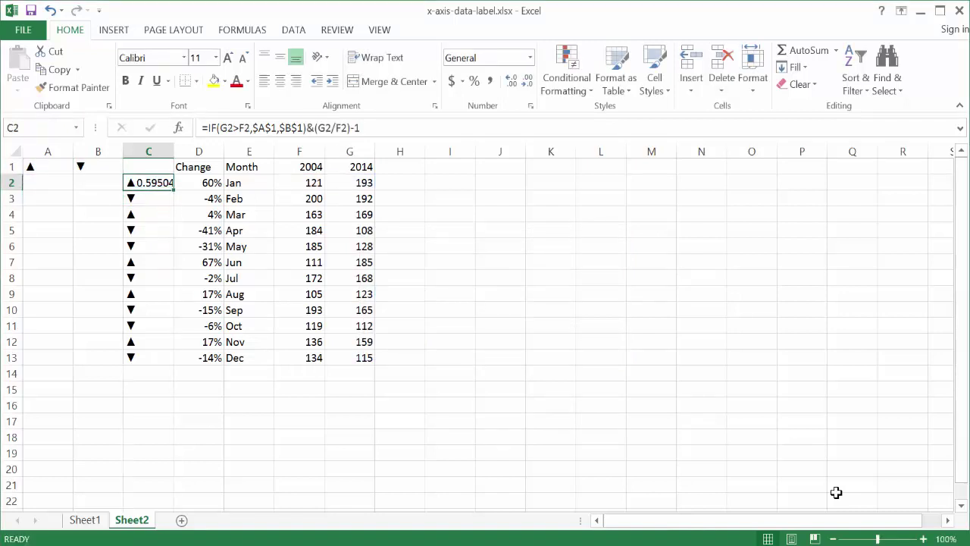
key(alt+h)
key(o)
key(i)
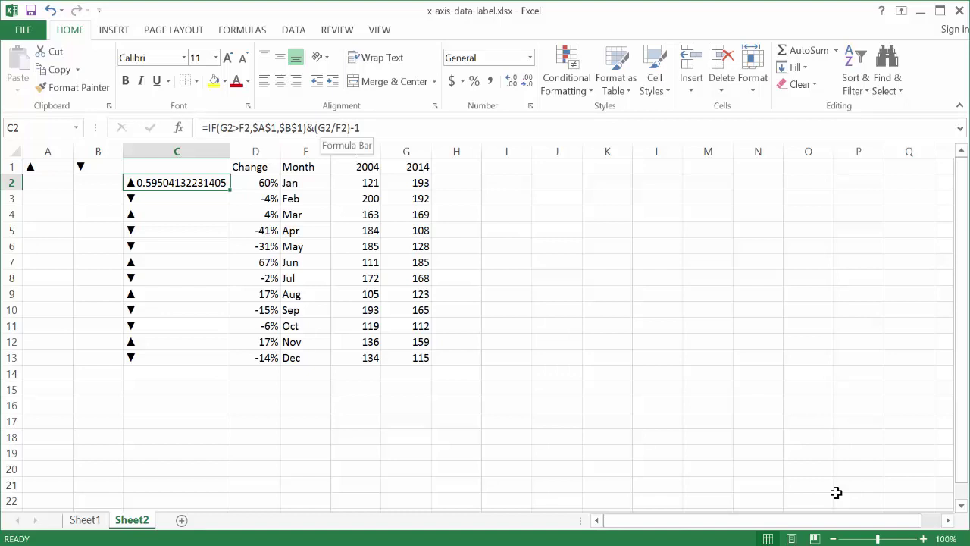
Insert a TEXT function with its opening parenthesis before (G2/F2)-1 in the C2 formula
key(F2)
key(Left)
key(Left)
key(Left)
key(Left)
key(Left)
key(Left)
key(Left)
key(Left)
key(Left)
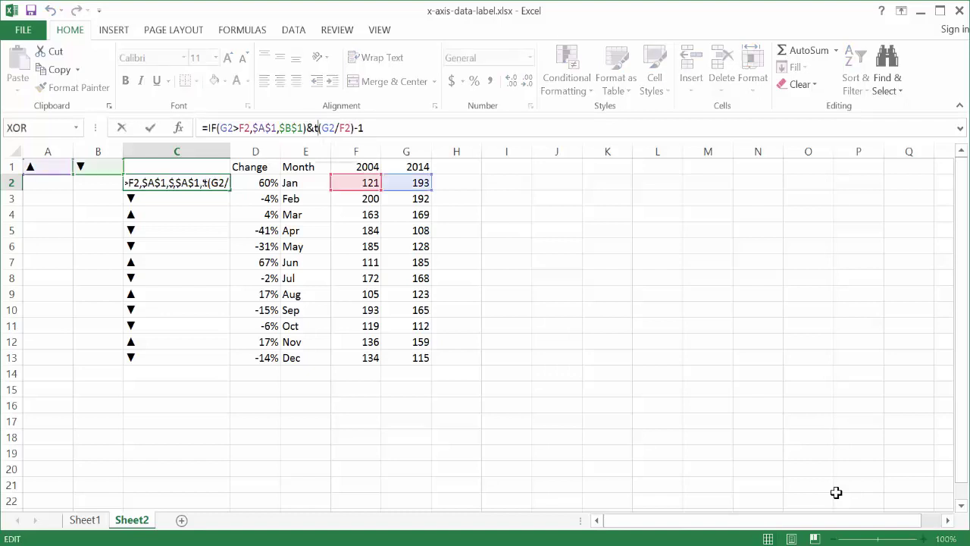
text(text)
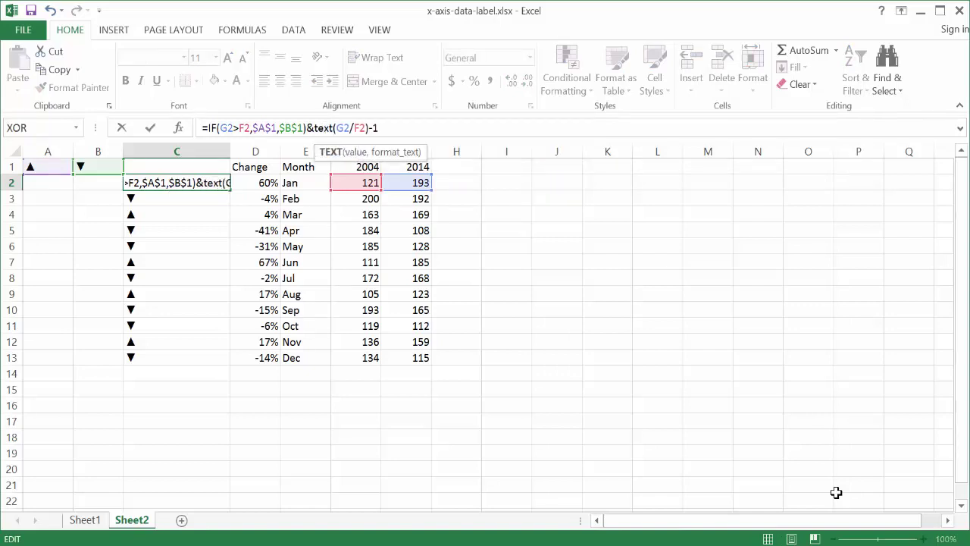
key(End)
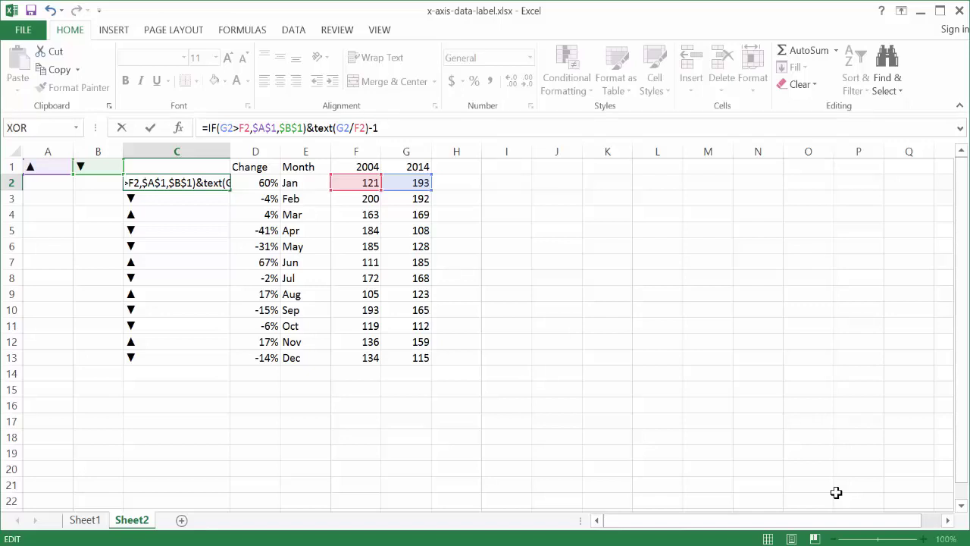
key(Left)
key(Left)
key(Left)
key(Left)
key(Left)
key(Left)
key(Left)
key(Left)
key(Left)
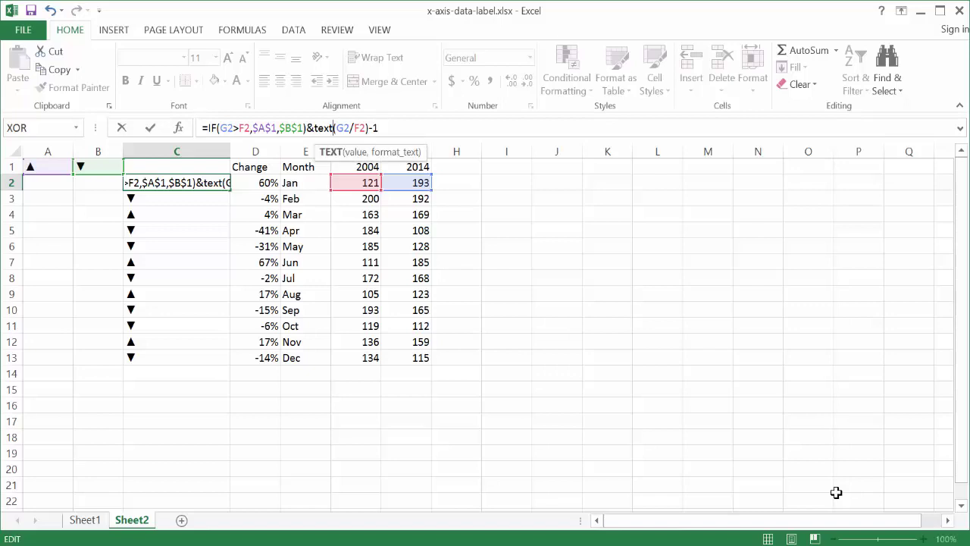
text(()
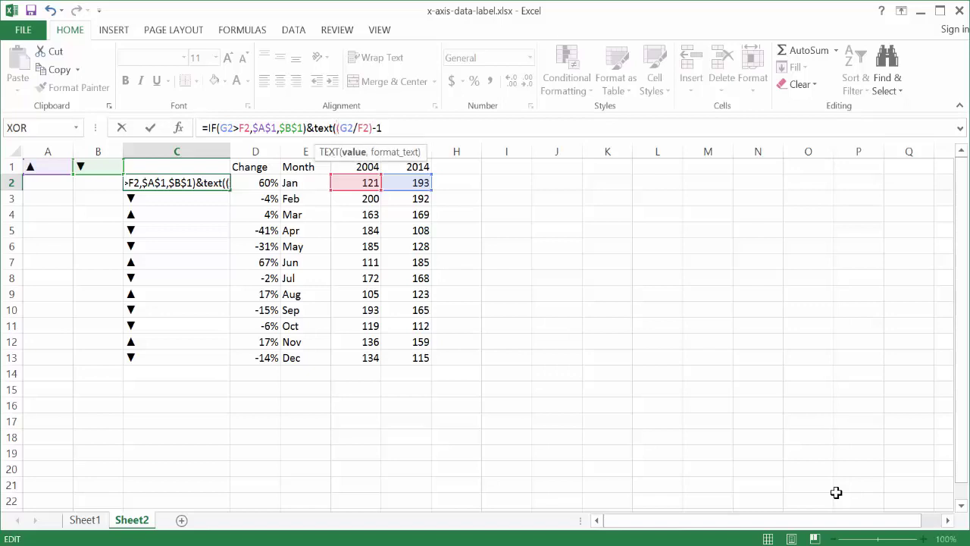
Finish the TEXT function in C2 with the format "#%", giving =IF(G2>F2,$A$1,$B$1)&TEXT((G2/F2)-1,"#%")
key(End)
text(,)
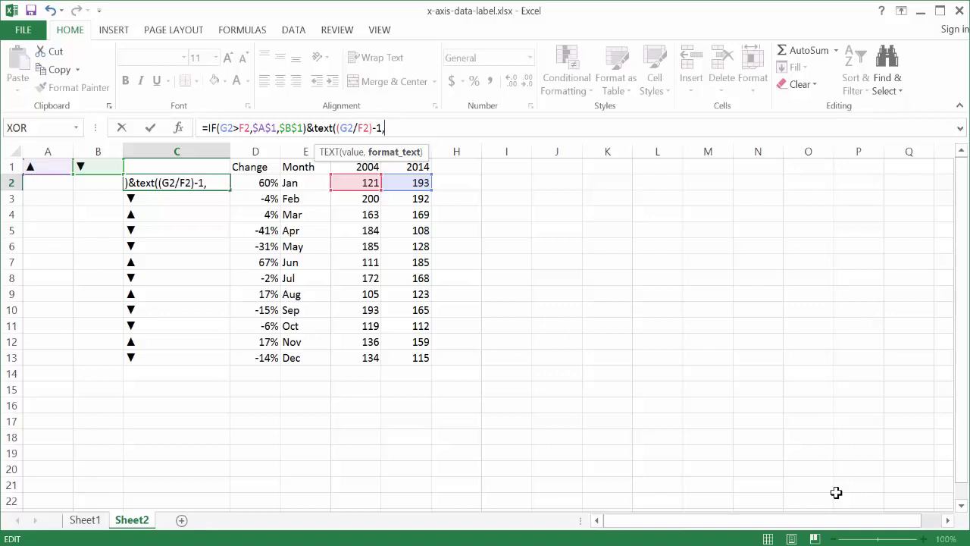
text("#%"))
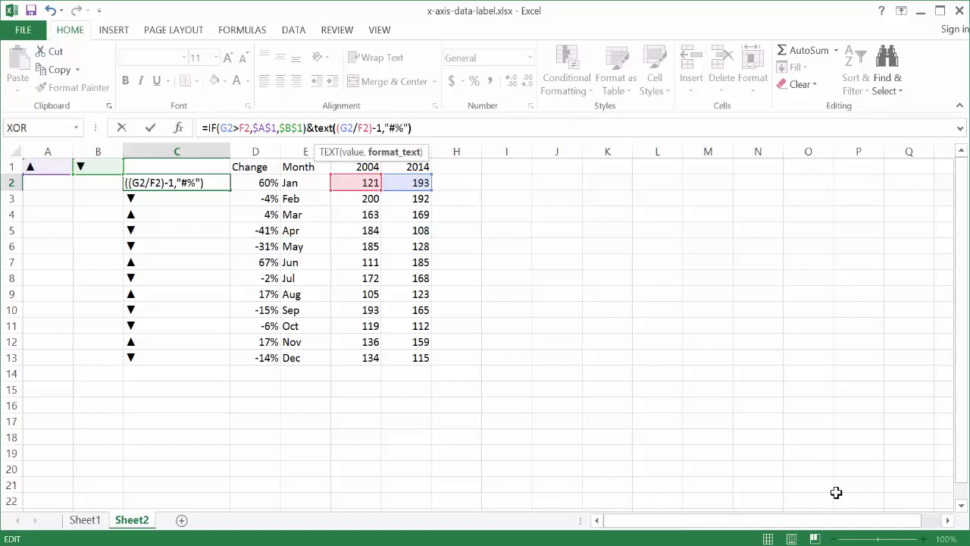
key(Return)
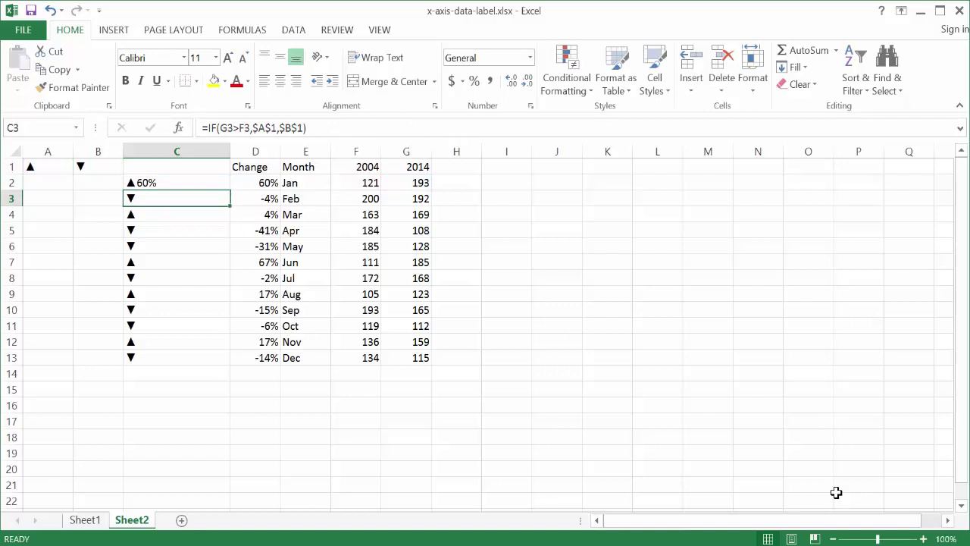
Fill the combined triangle and percentage formula from C2 down to C13 and compare it with the formula in D2
key(Up)
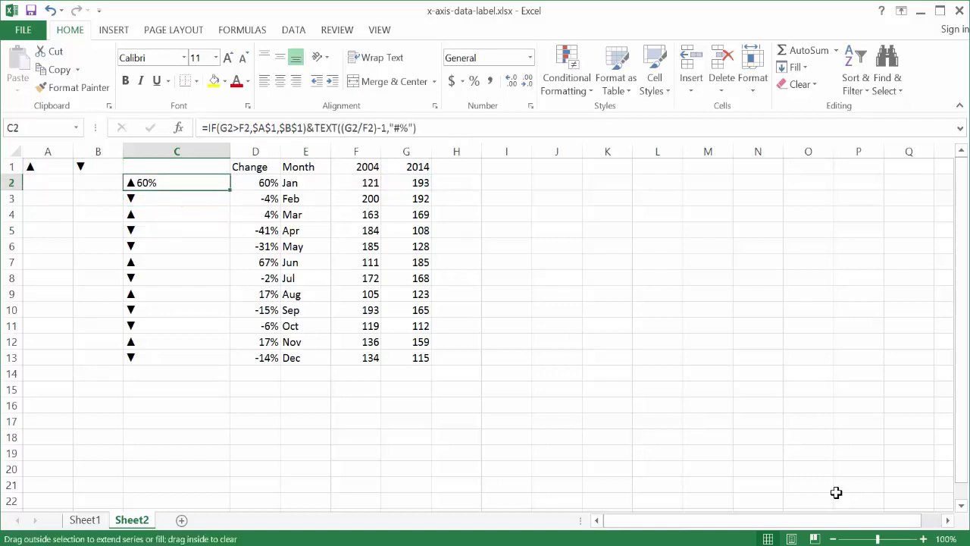
double_click(231, 189)
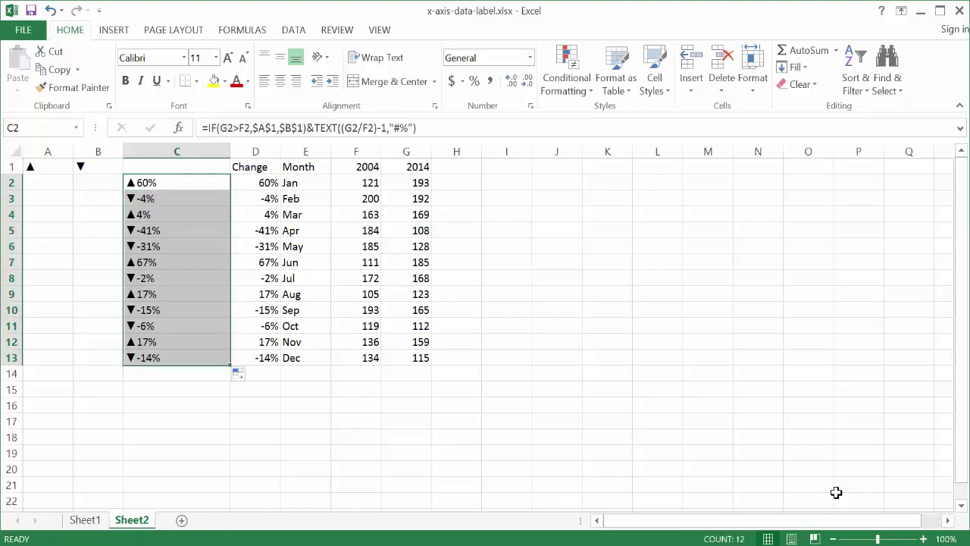
key(Right)
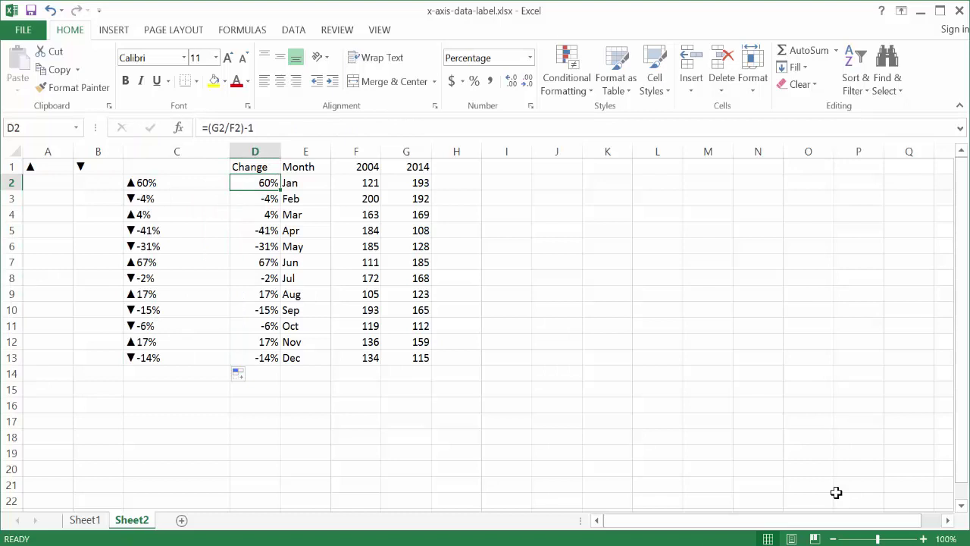
key(Left)
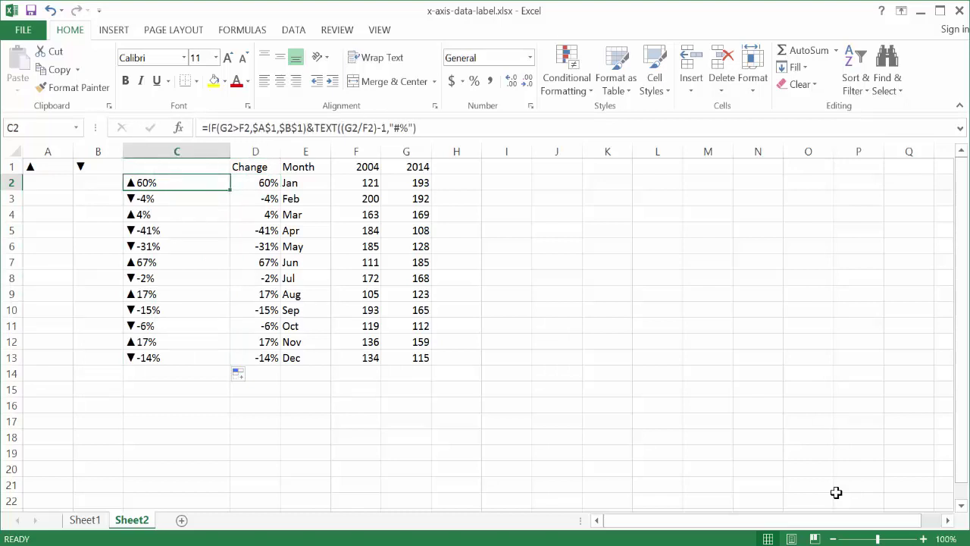
Copy the Change header from D1 into C1
key(Up)
key(Right)
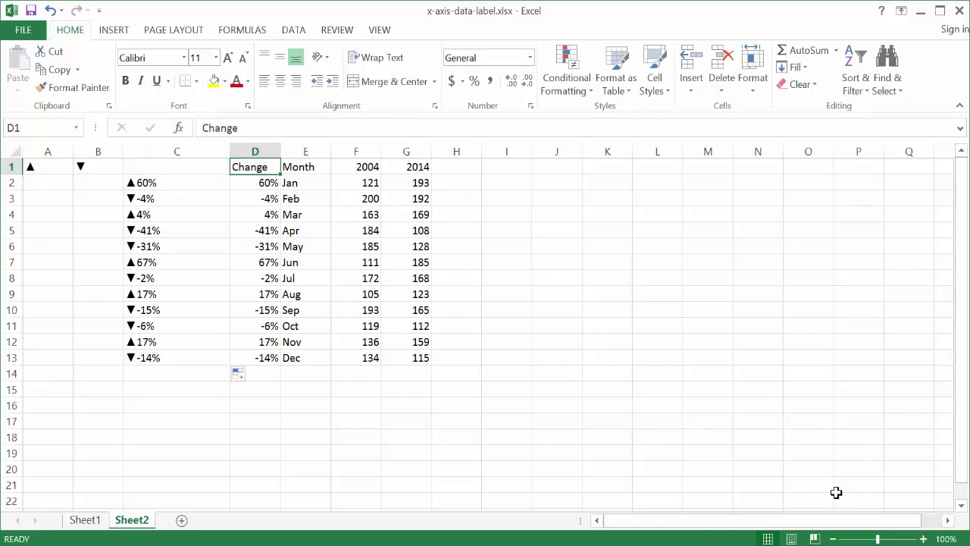
key(ctrl+c)
key(Left)
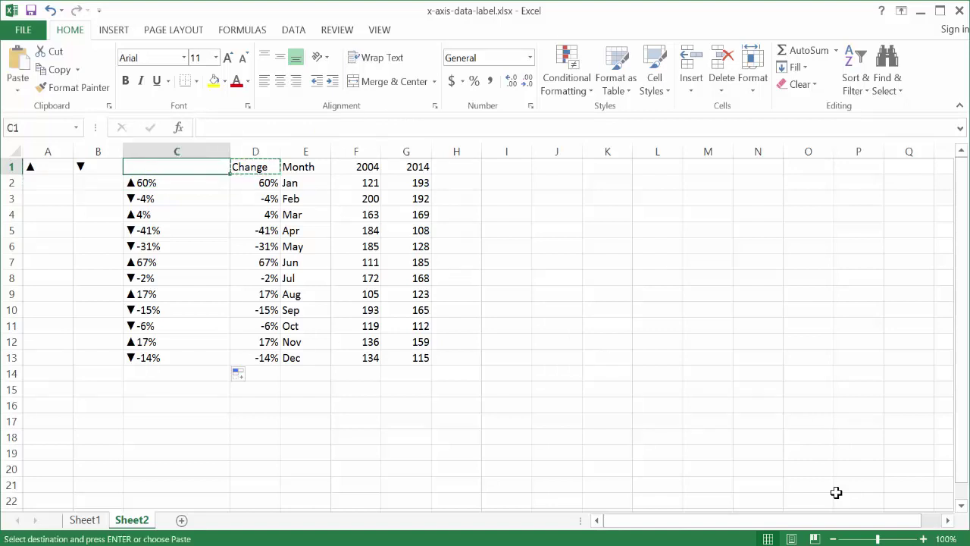
key(ctrl+v)
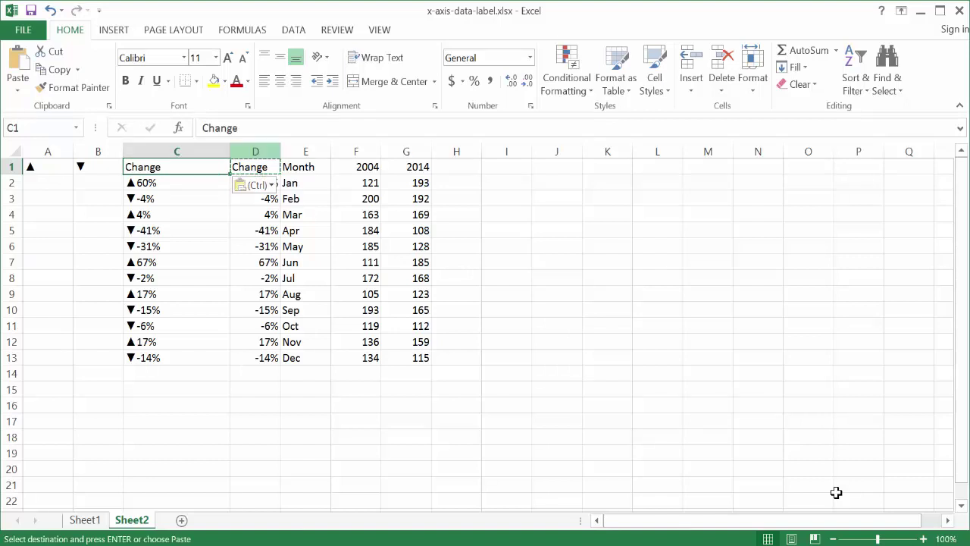
Delete the redundant Change column D
key(Right)
key(ctrl+space)
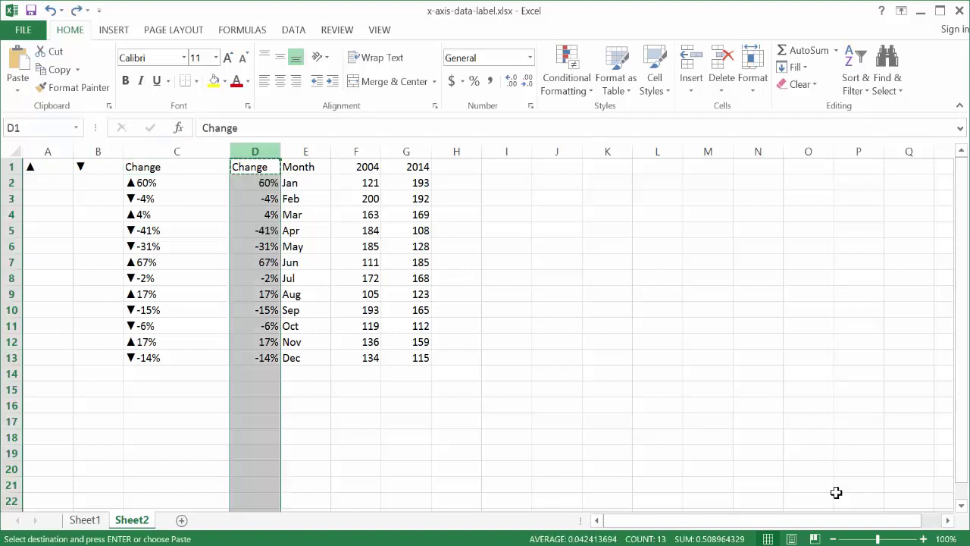
key(shift+F10)
key(Down)
key(Down)
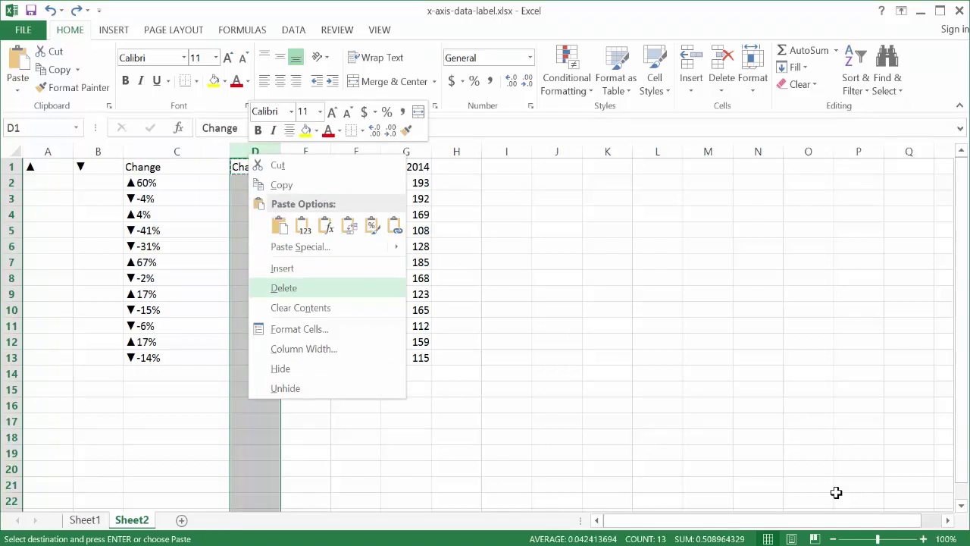
key(Escape)
key(ctrl+minus)
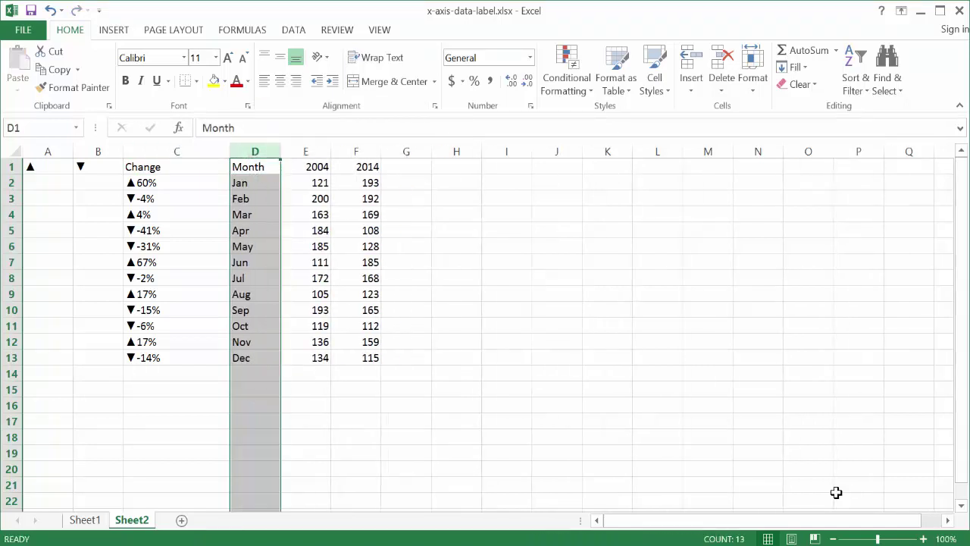
Narrow column C to fit its triangle and percentage labels and select cell D5 in the table
click(439, 230)
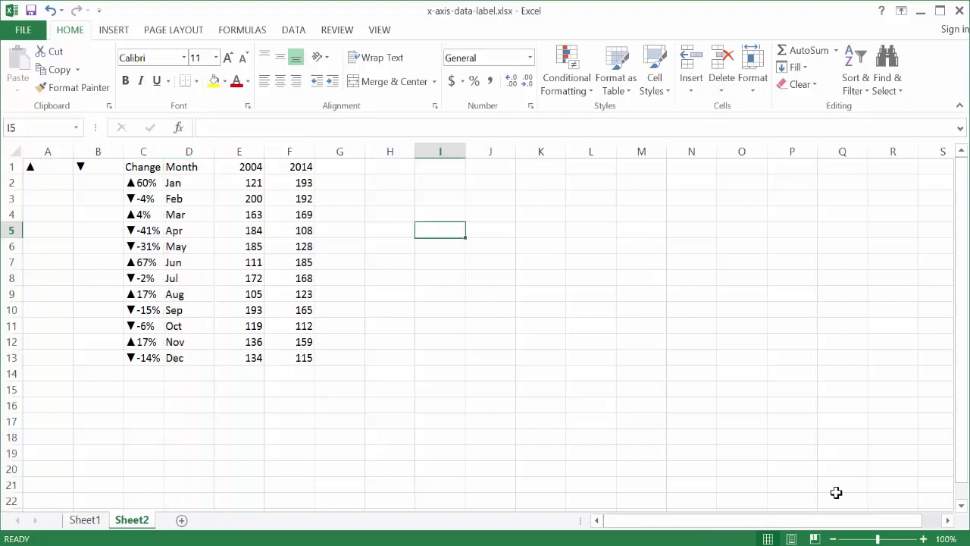
key(Left)
key(Left)
key(Left)
key(Left)
key(Left)
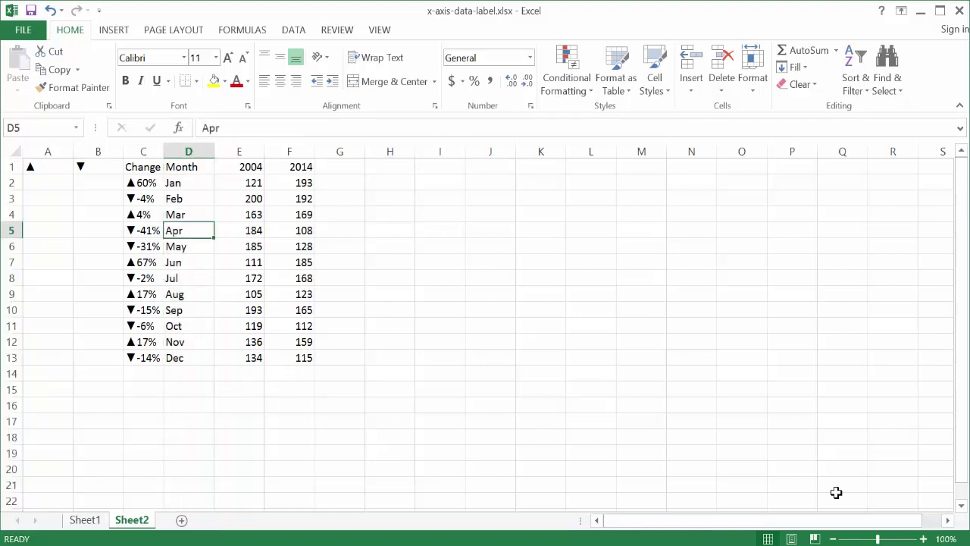
Insert an empty clustered column chart on Sheet2 with the blank cell I6 selected
key(alt+n)
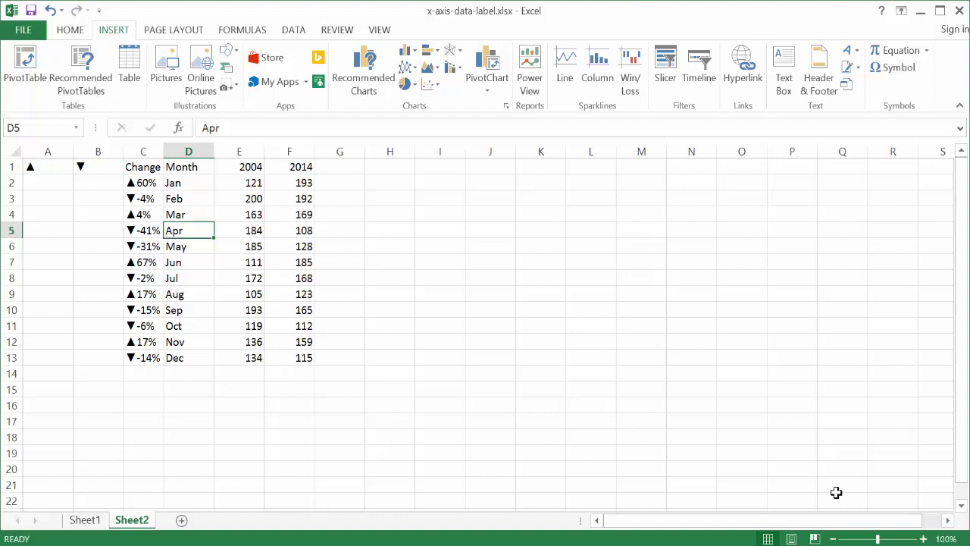
key(Right)
key(Right)
key(Right)
key(Right)
key(Right)
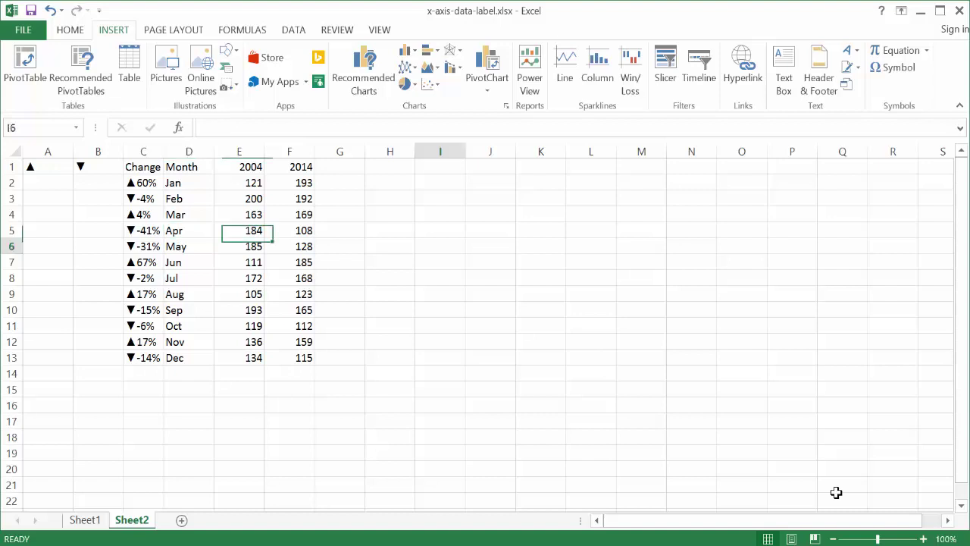
key(Down)
key(Tab)
key(Tab)
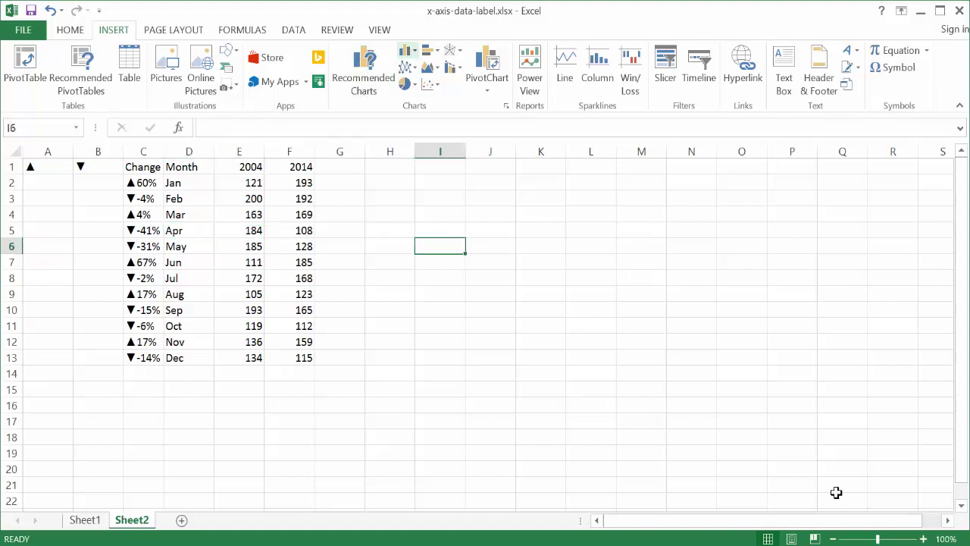
key(Down)
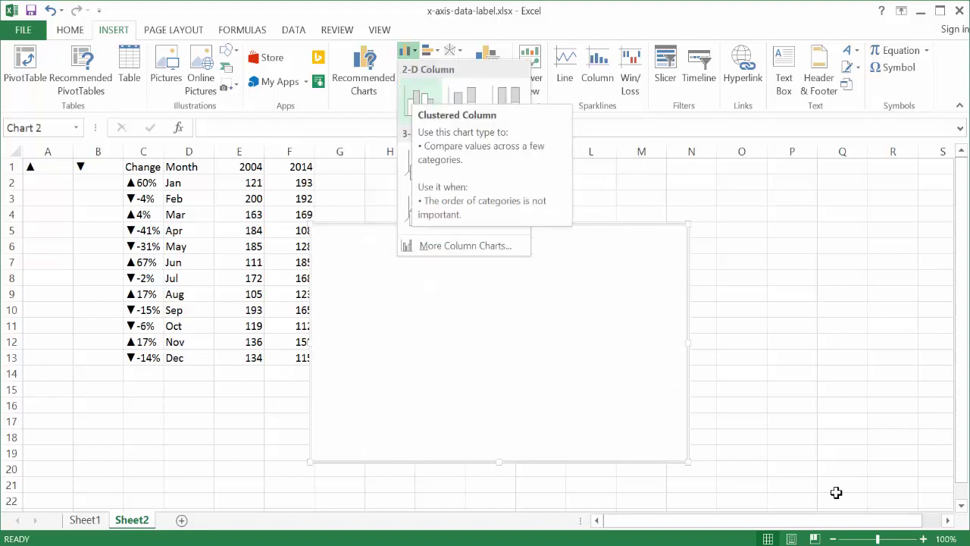
key(Return)
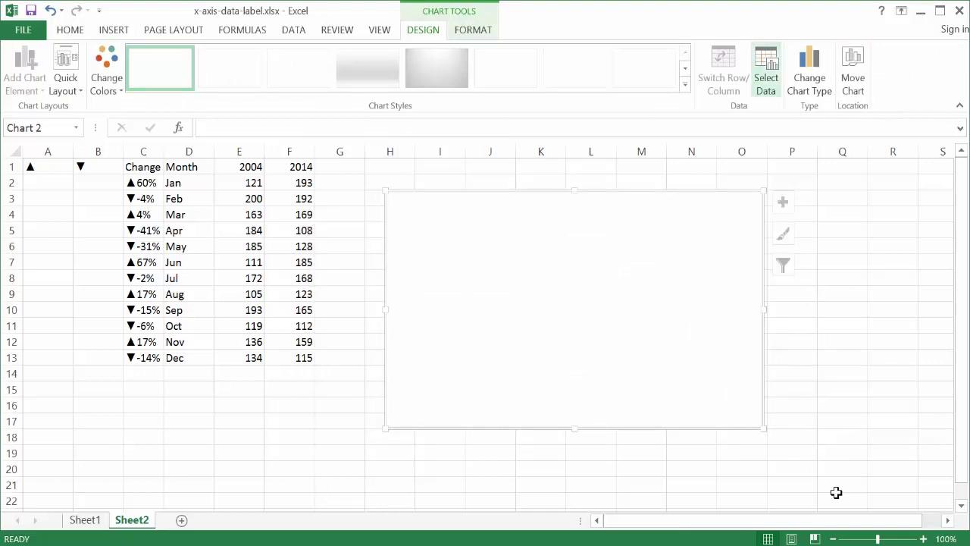
Add a chart series named from Sheet2 cell E1 with the values in E2:E13
key(Return)
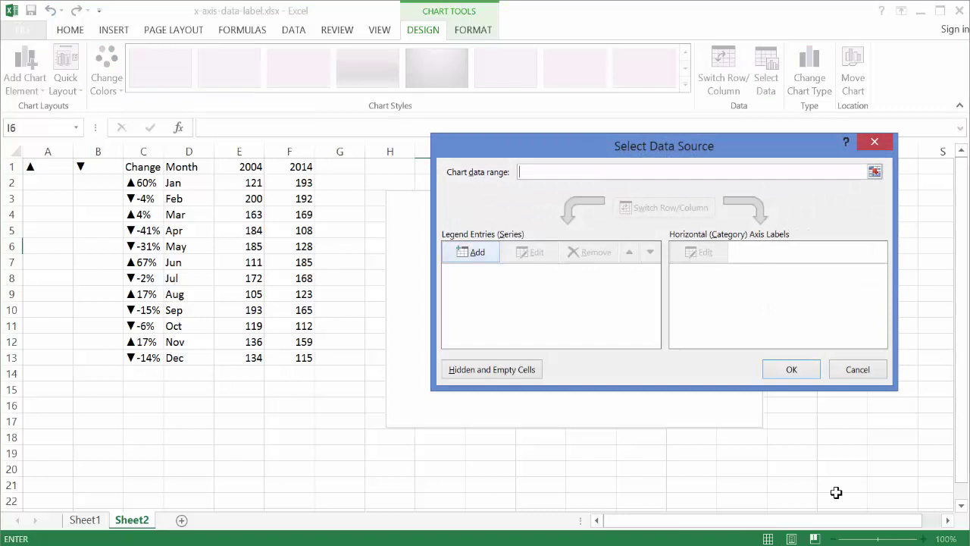
key(Return)
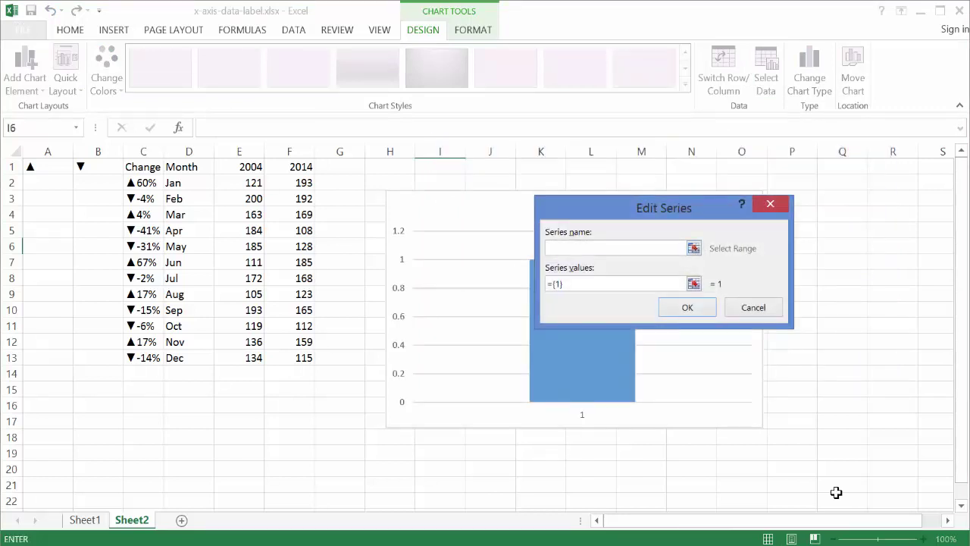
text(=Sheet2!$E$1)
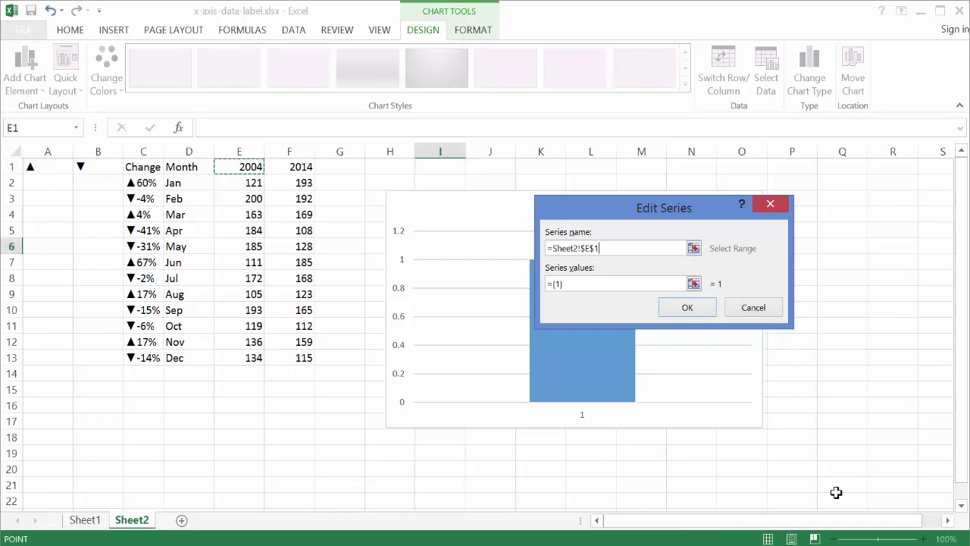
key(Tab)
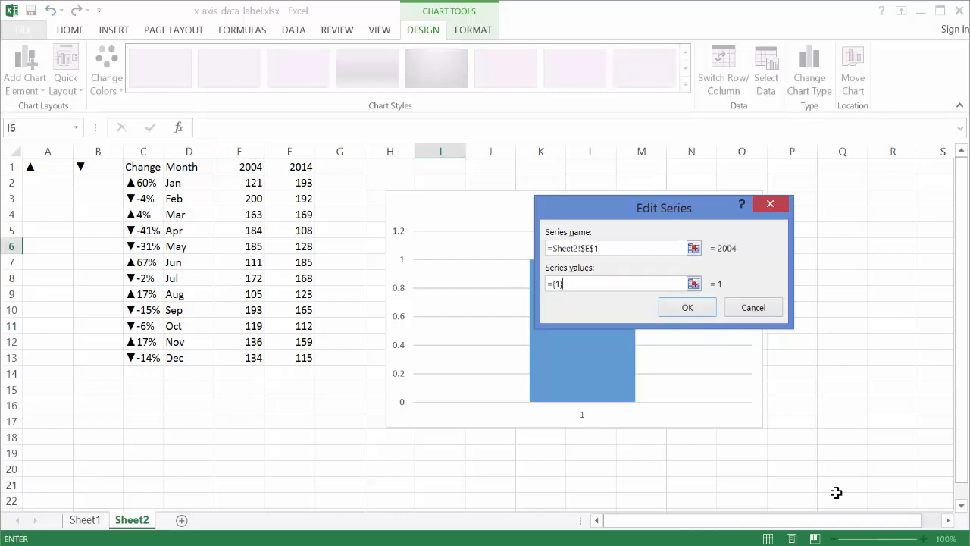
key(BackSpace)
key(BackSpace)
key(BackSpace)
key(BackSpace)
text(=Sheet2!$E$2)
key(shift+Down)
key(shift+Down)
key(shift+Down)
key(shift+Down)
key(shift+Down)
key(shift+Down)
key(shift+Down)
key(shift+Down)
key(shift+Down)
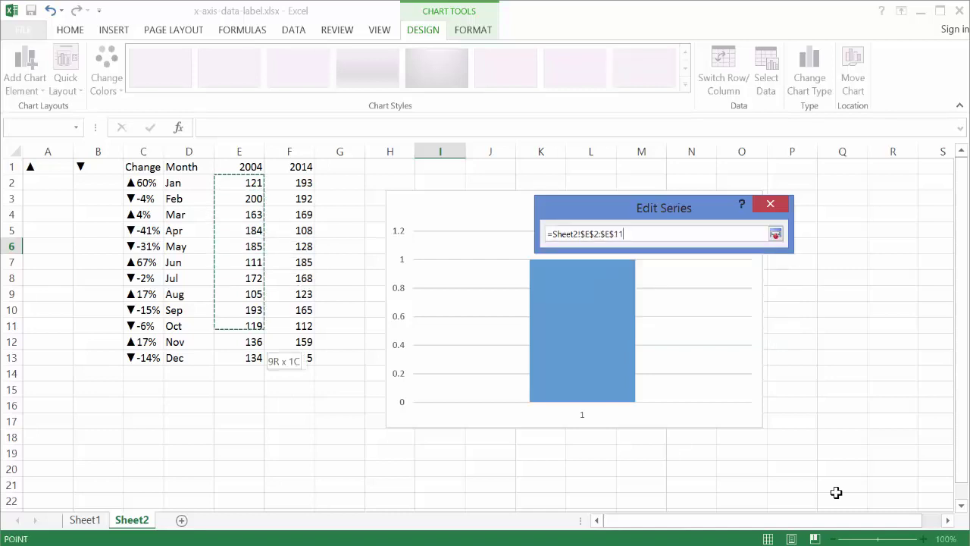
key(shift+Down)
key(shift+Down)
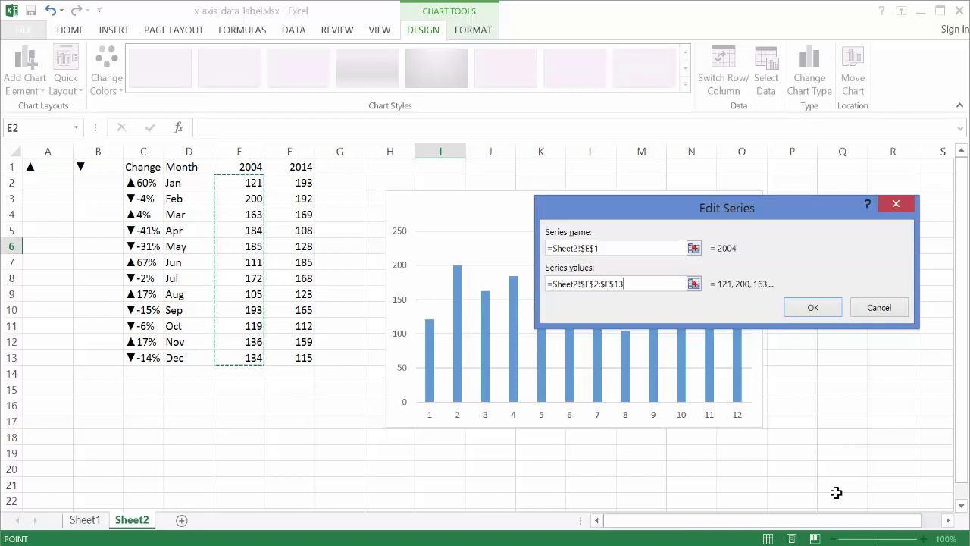
key(Return)
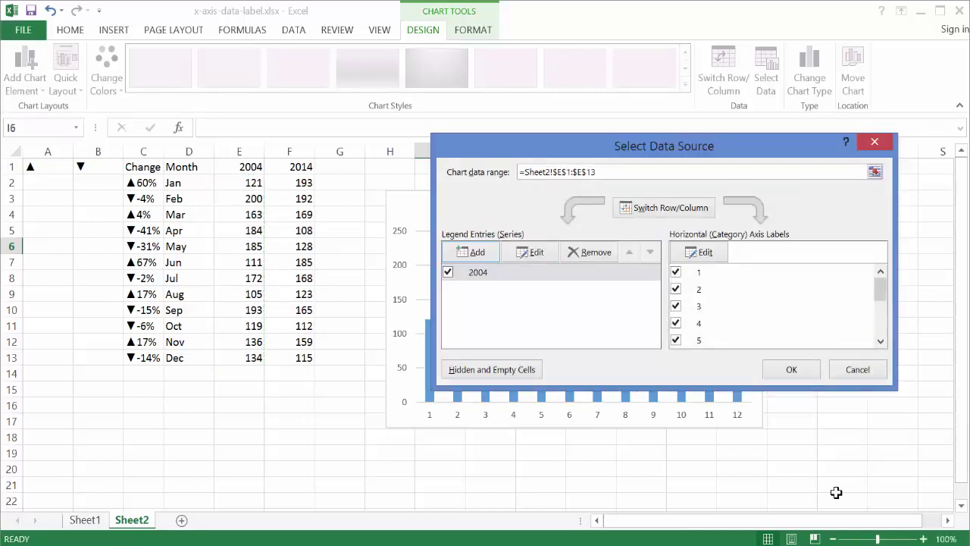
Add a second chart series named from Sheet2 cell F1 with the values in F2:F13
key(alt+a)
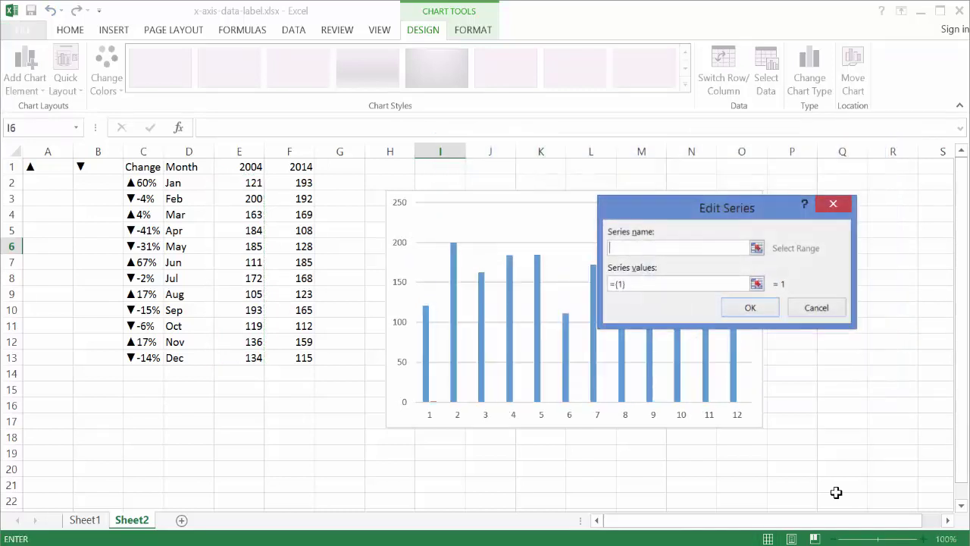
text(=Sheet2!$F$1)
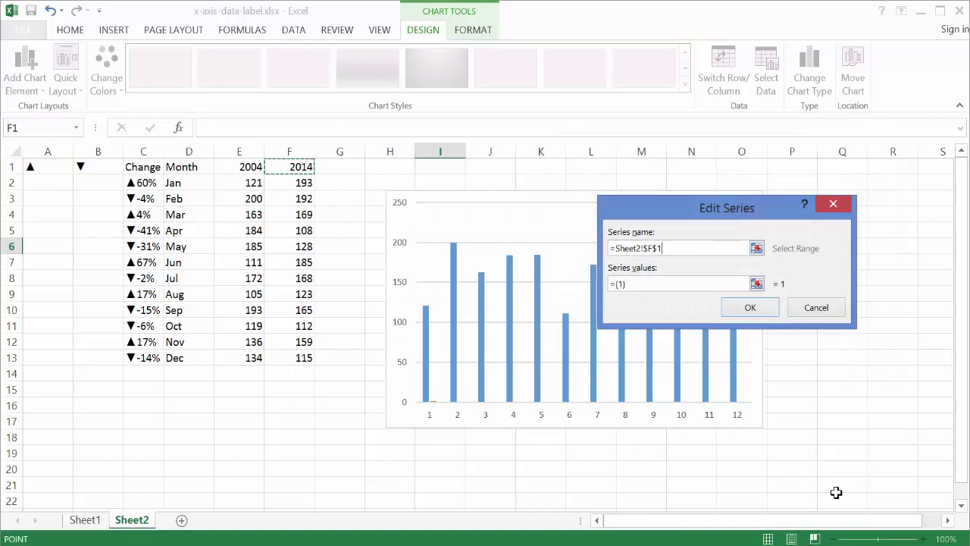
key(Tab)
key(BackSpace)
key(BackSpace)
key(BackSpace)
key(BackSpace)
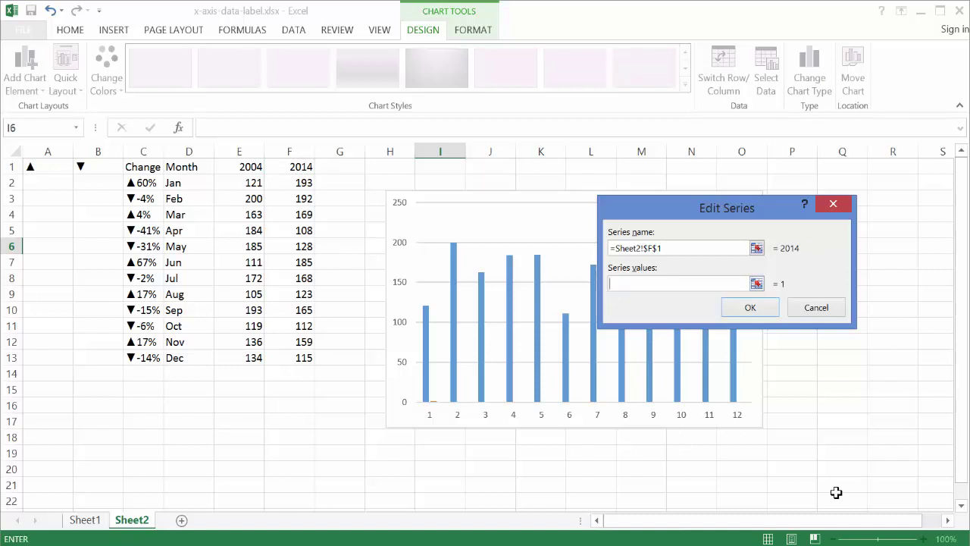
text(=Sheet2!$F$2)
key(shift+Down)
key(shift+Down)
key(shift+Down)
key(shift+Down)
key(shift+Down)
key(shift+Down)
key(shift+Down)
key(shift+Down)
key(shift+Down)
key(shift+Down)
key(shift+Down)
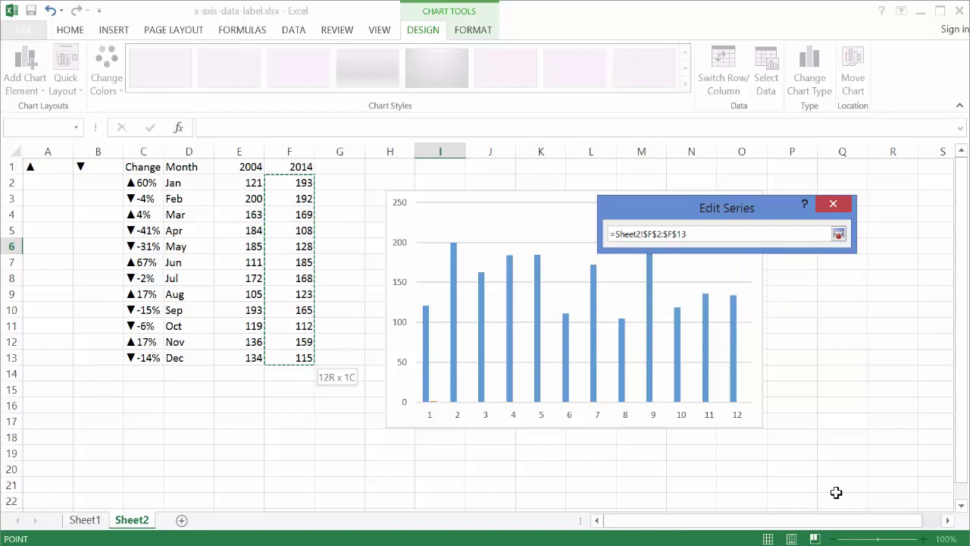
key(Return)
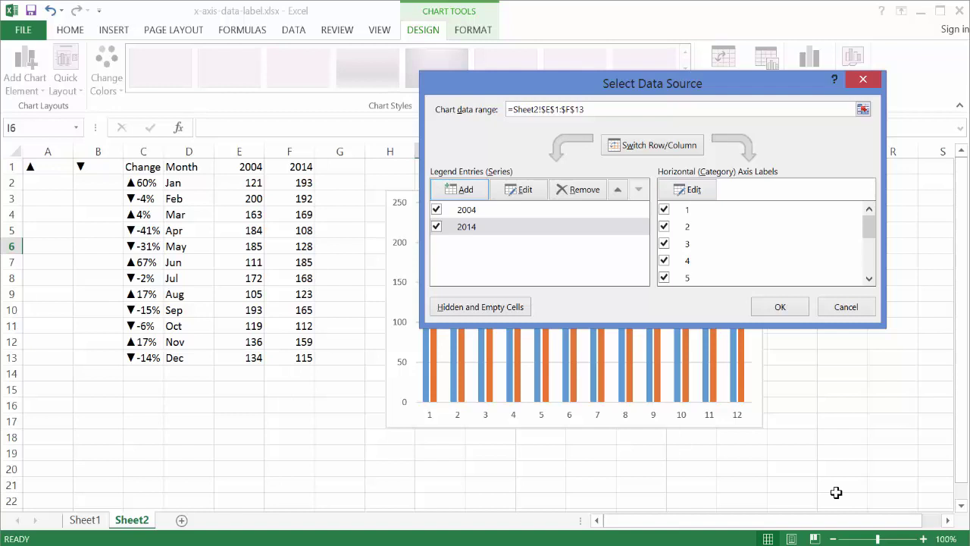
Set the horizontal axis label range to Sheet2 cells C2:D13 and apply the chart's data source
key(Return)
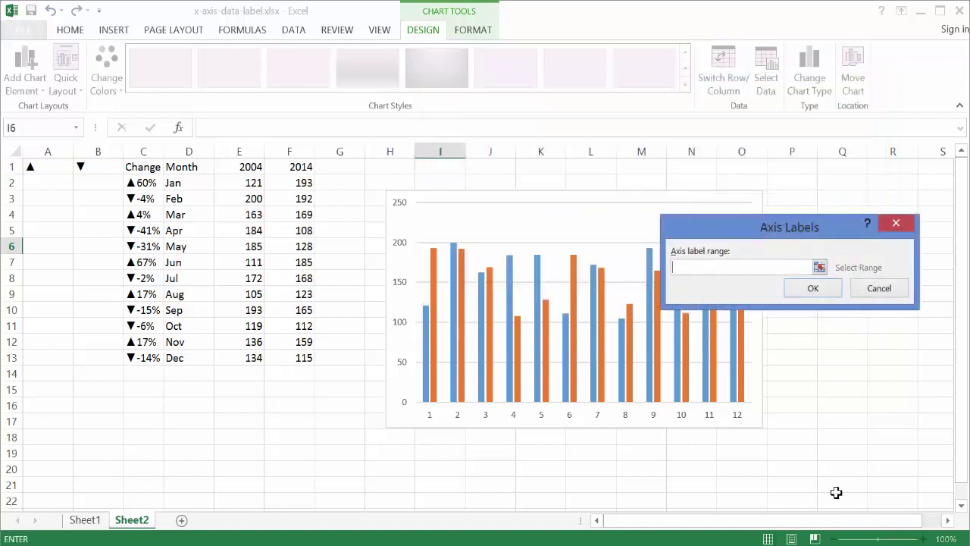
drag(143, 183, 198, 364)
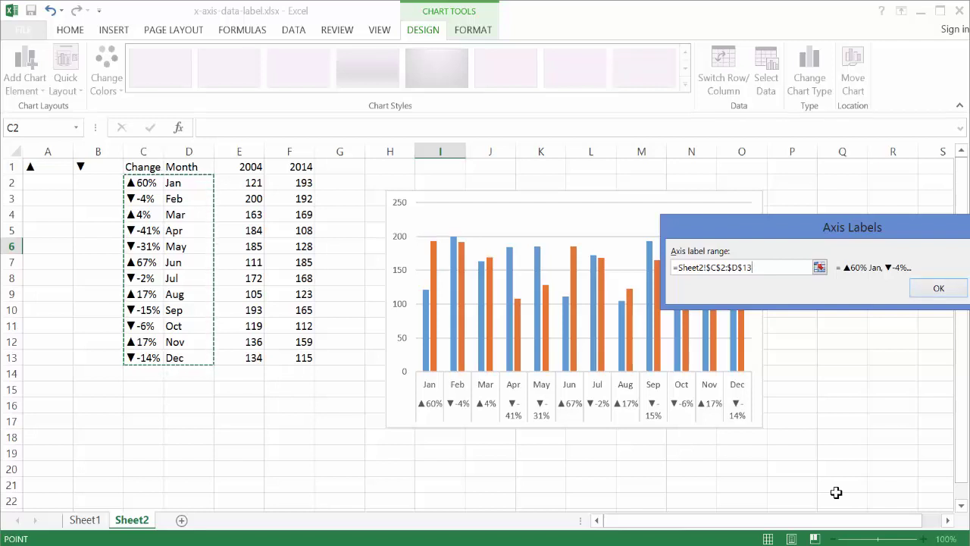
key(Return)
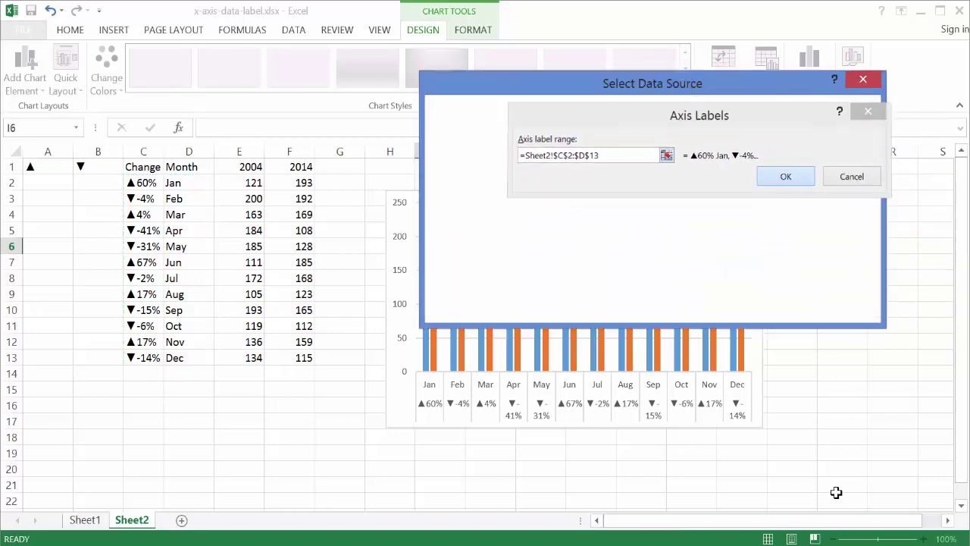
key(Return)
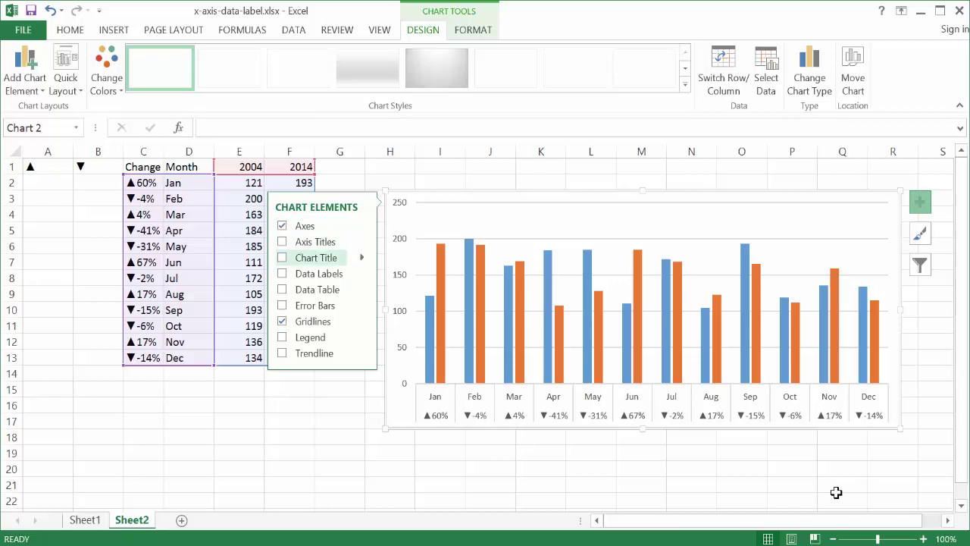
Add a legend to the column chart and widen the chart toward the data table
key(space)
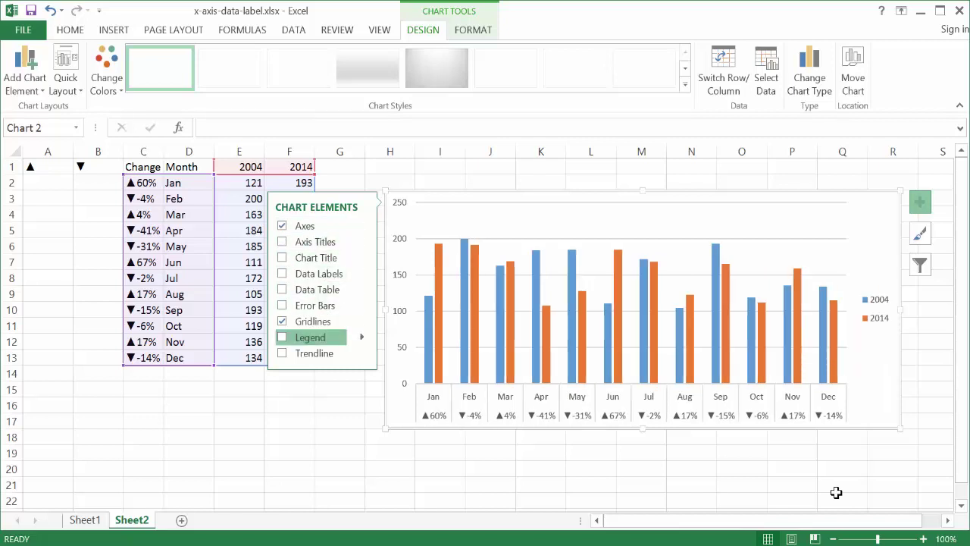
key(Up)
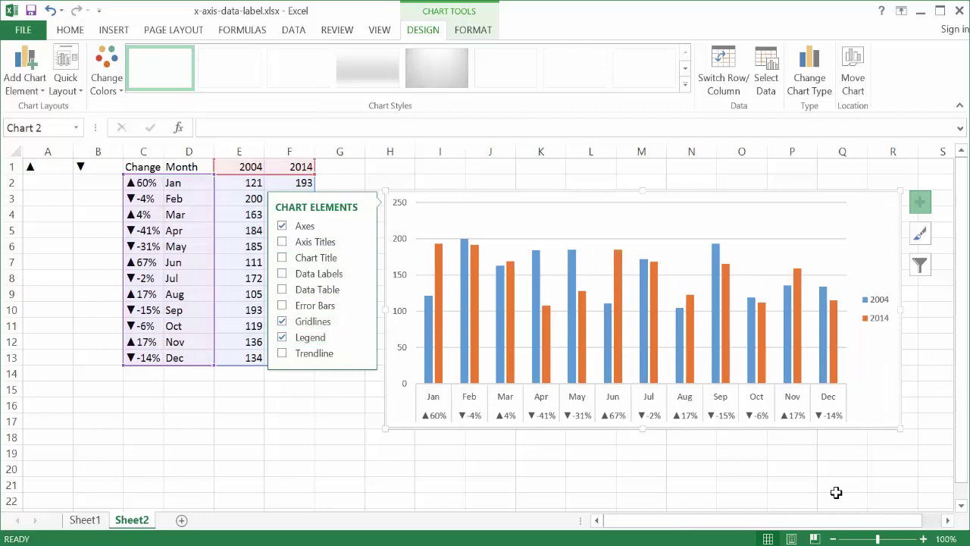
key(Escape)
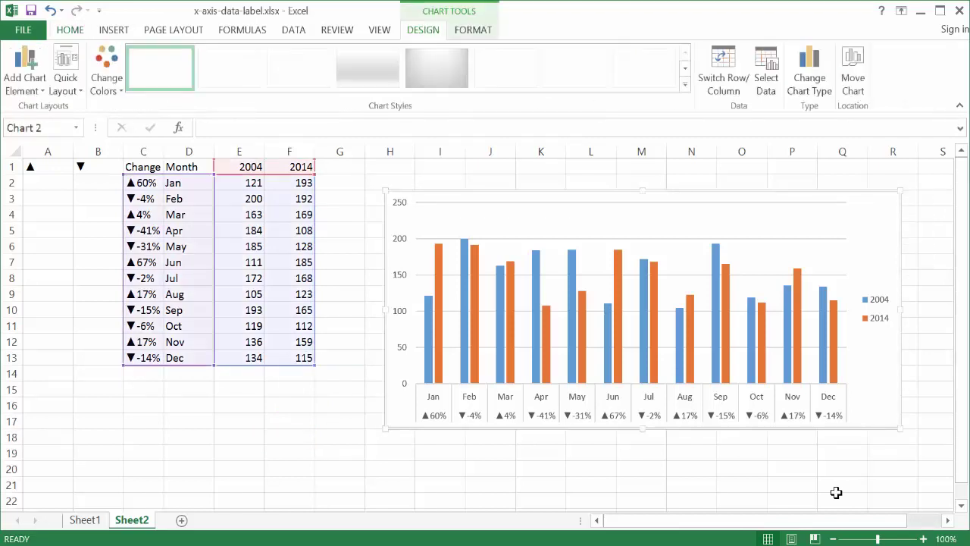
key(Escape)
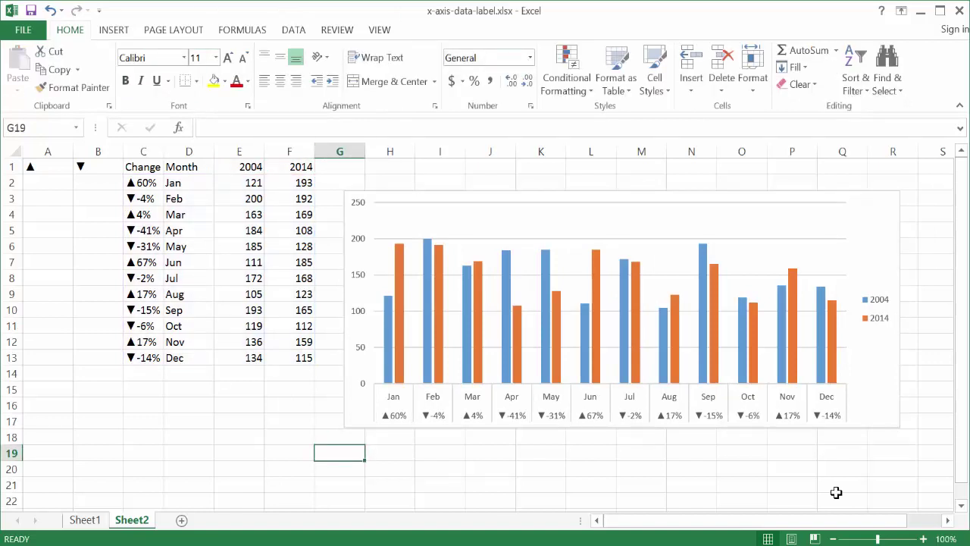
Hide columns A and B, which hold the triangle symbols
drag(98, 151, 48, 151)
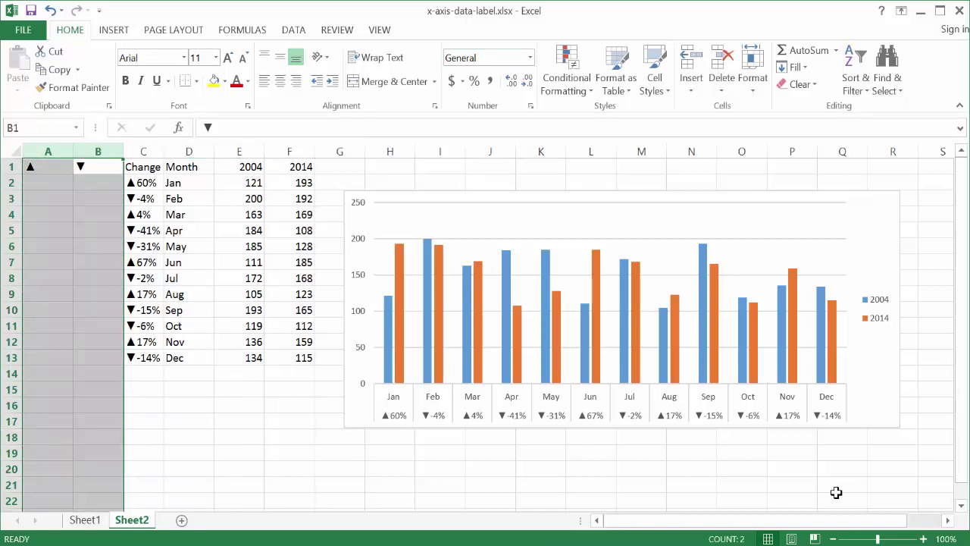
right_click(49, 153)
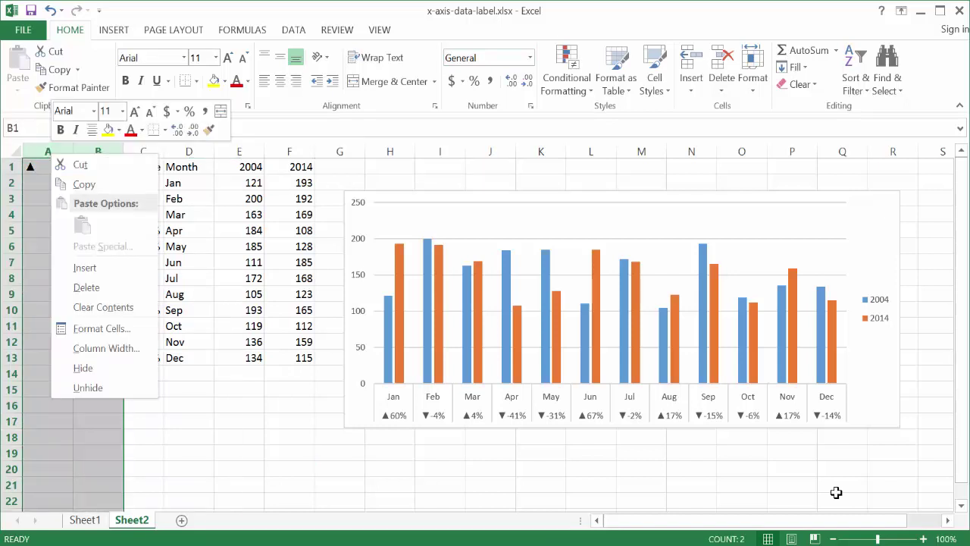
click(82, 368)
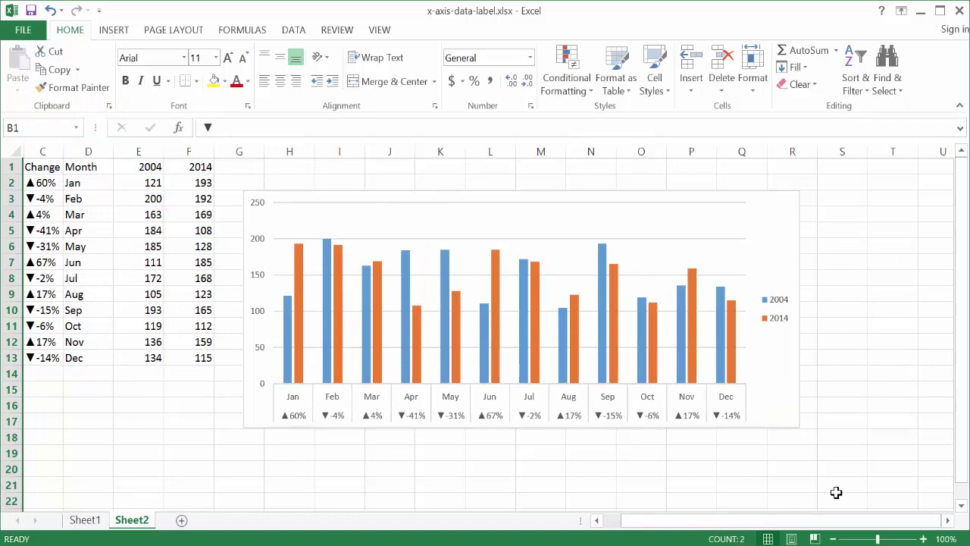
Apply All Borders to the whole data table in C1:F13
click(138, 294)
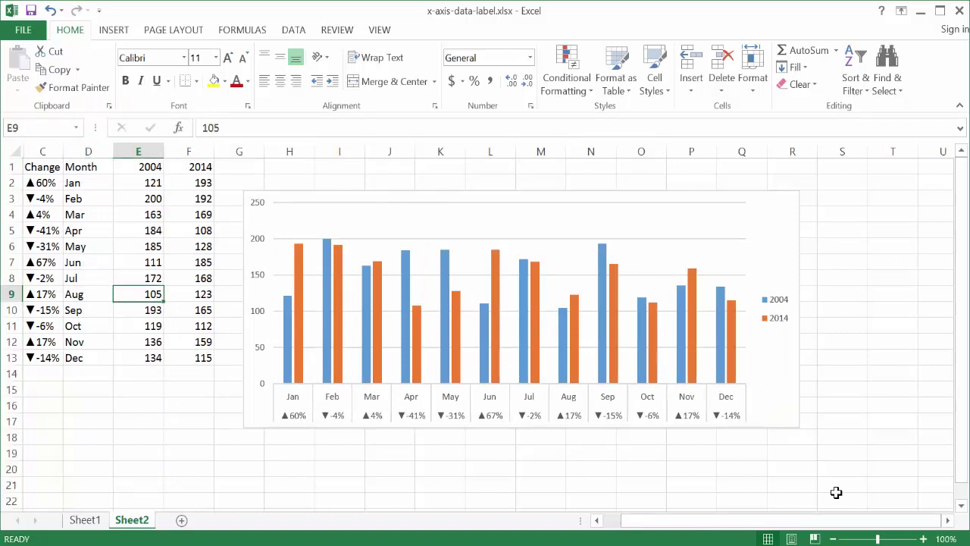
key(ctrl+End)
key(ctrl+shift+Home)
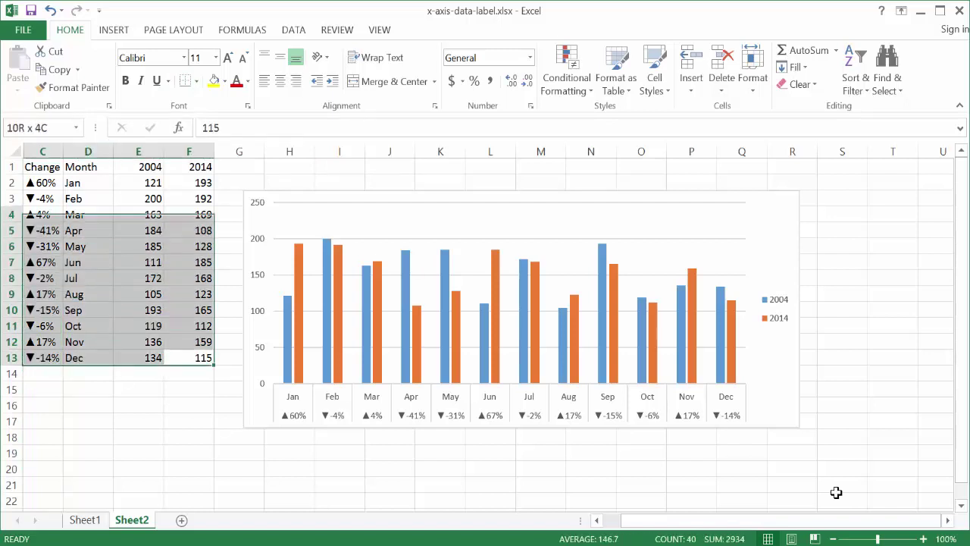
key(alt+h)
key(b)
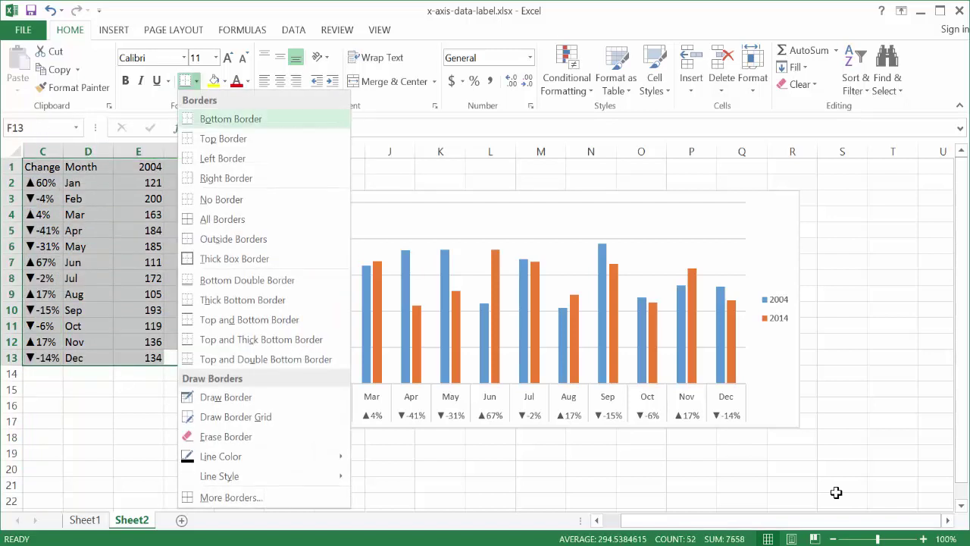
key(Down)
key(Down)
key(Down)
key(Down)
key(Down)
key(Return)
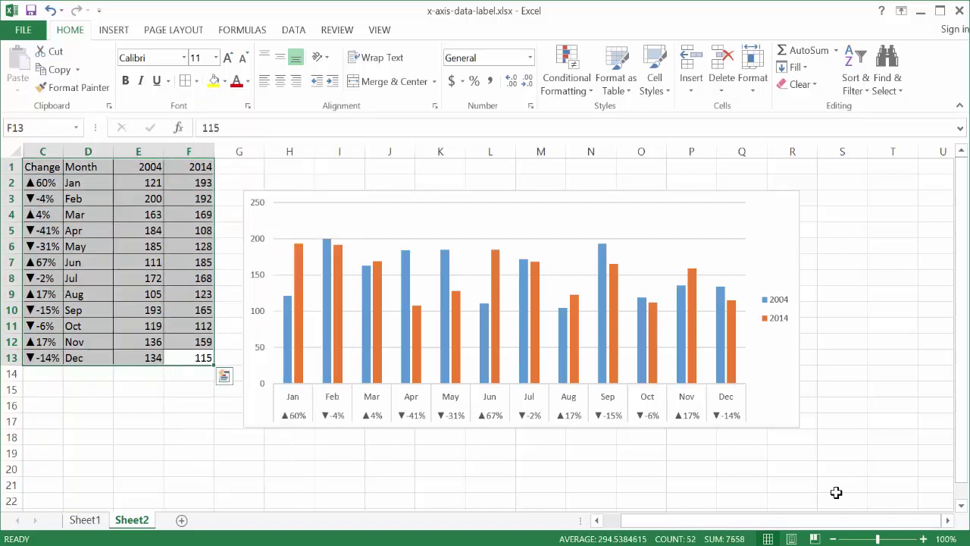
Apply the Accent5 cell style to the table's header row C1:F1
key(ctrl+Home)
key(shift+Right)
key(shift+Right)
key(shift+Right)
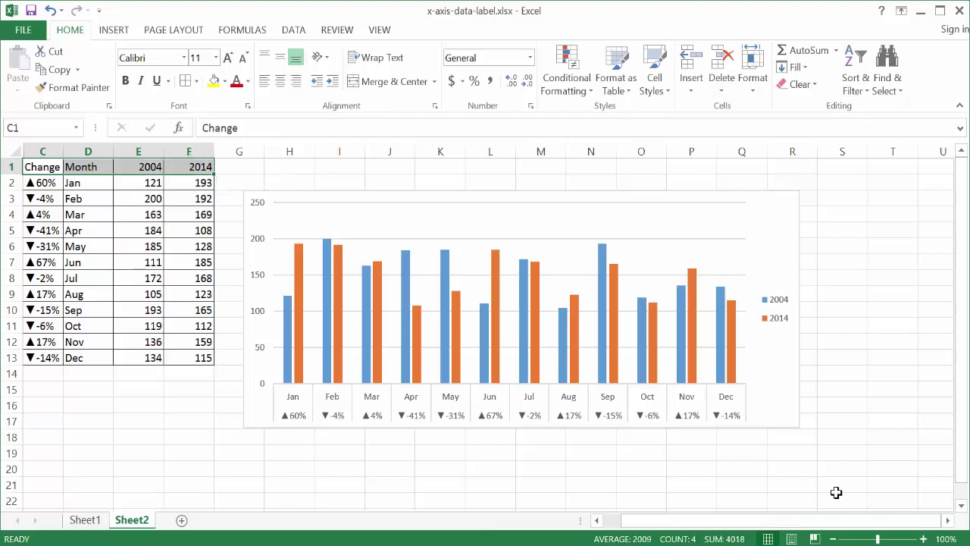
key(alt+h)
key(j)
key(Down)
key(Down)
key(Right)
key(Right)
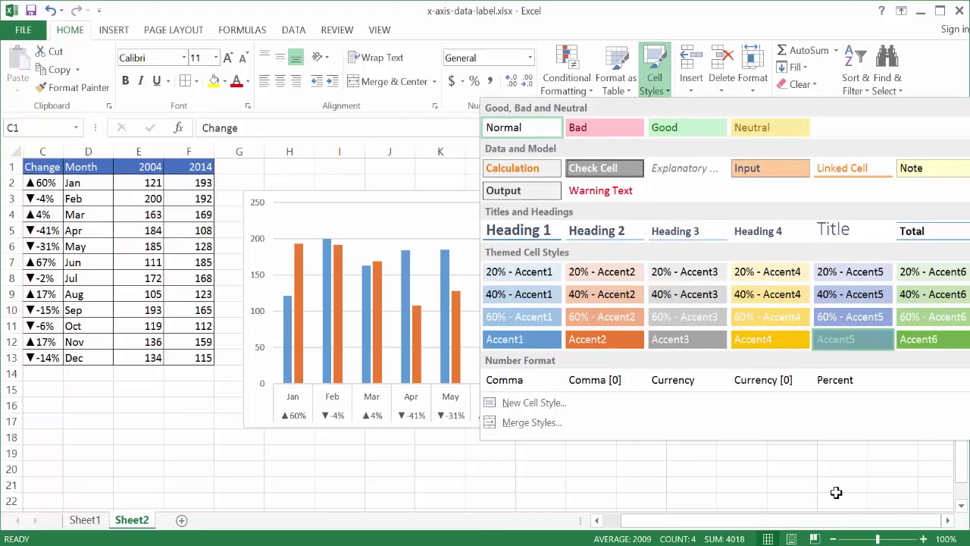
key(Return)
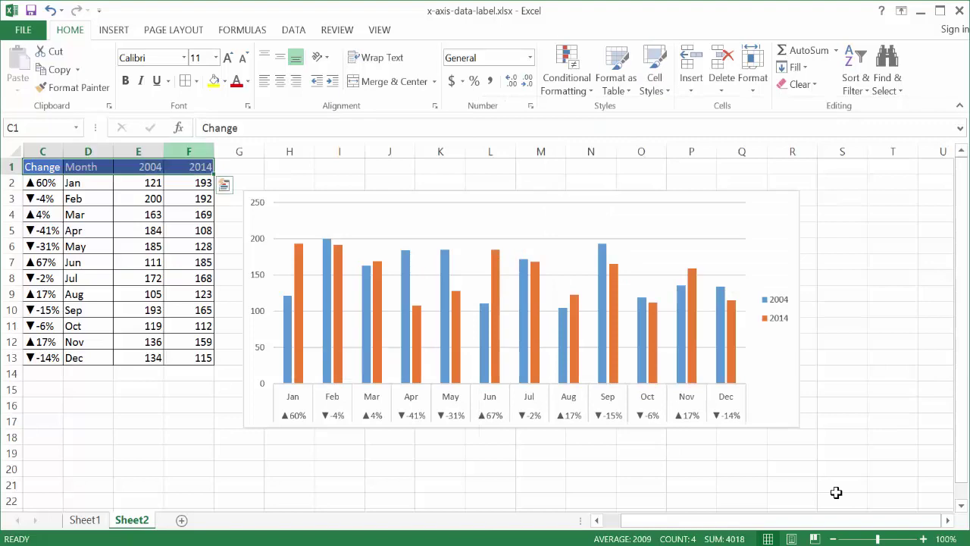
Apply the green Accent6 cell style to the table's header row C1:F1
key(alt+h)
key(j)
key(Down)
key(Down)
key(Down)
key(Down)
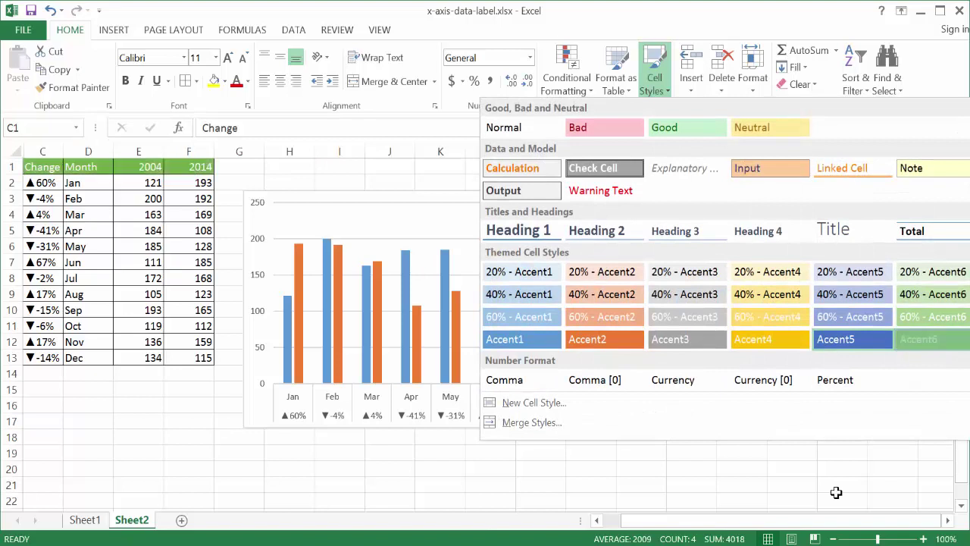
key(Return)
key(ctrl+Down)
key(Right)
key(Right)
key(Down)
key(Down)
key(Down)
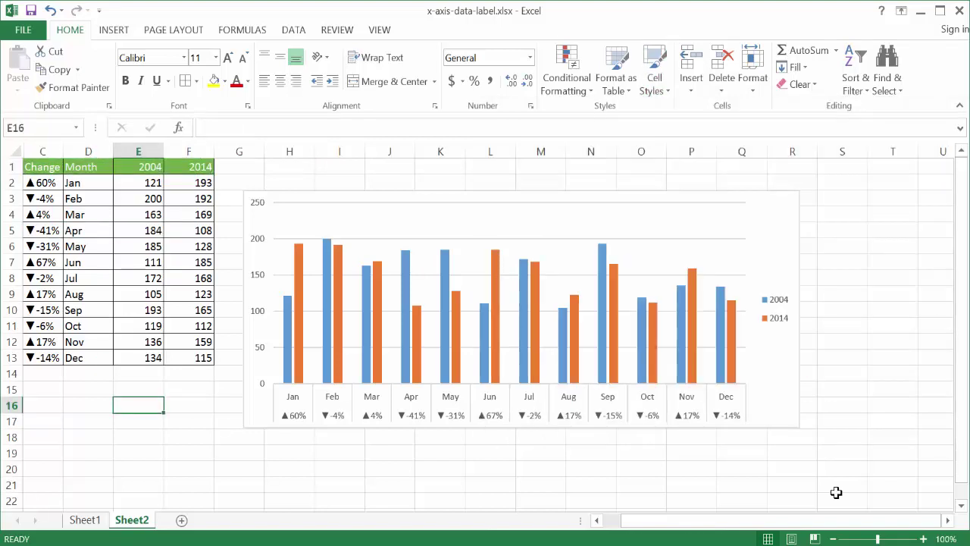
Apply the dark gradient chart style to the Sheet2 column chart, matching Sheet1's chart, and extend its height down to row 19
key(ctrl+Page_Up)
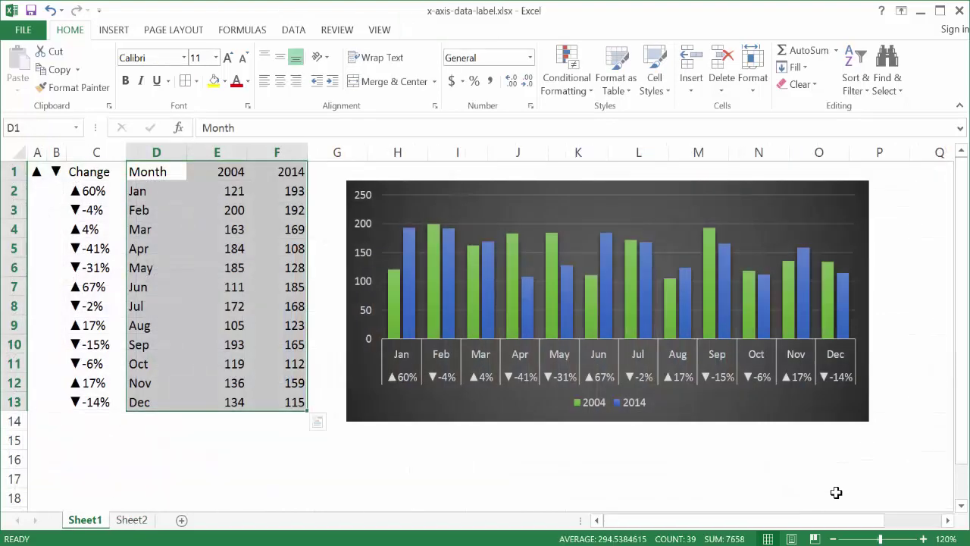
key(ctrl+Page_Down)
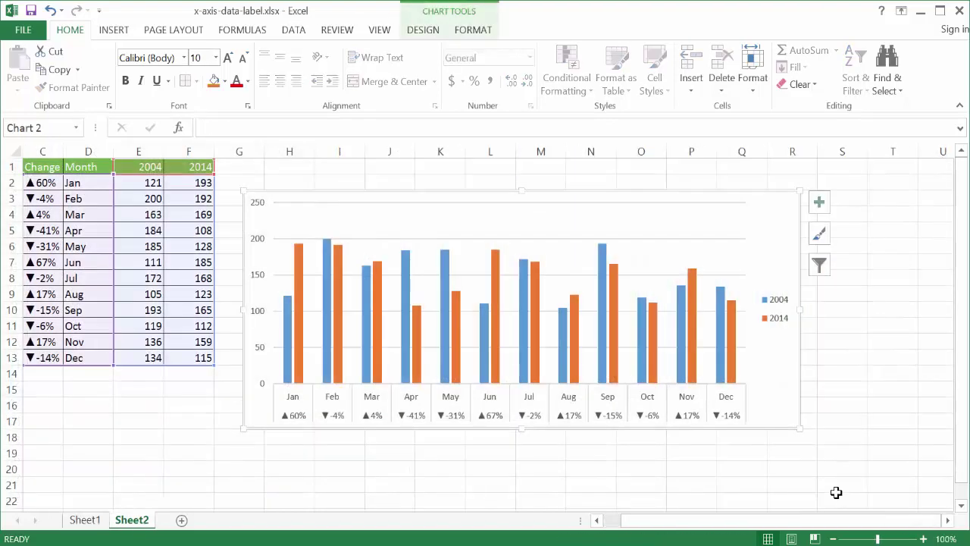
key(alt+j)
key(c)
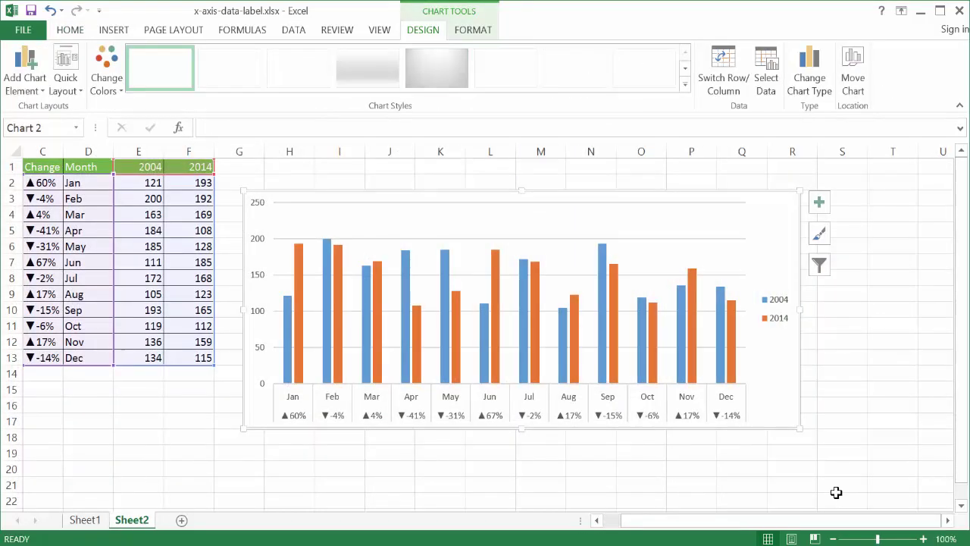
key(s)
key(Left)
key(Left)
key(Left)
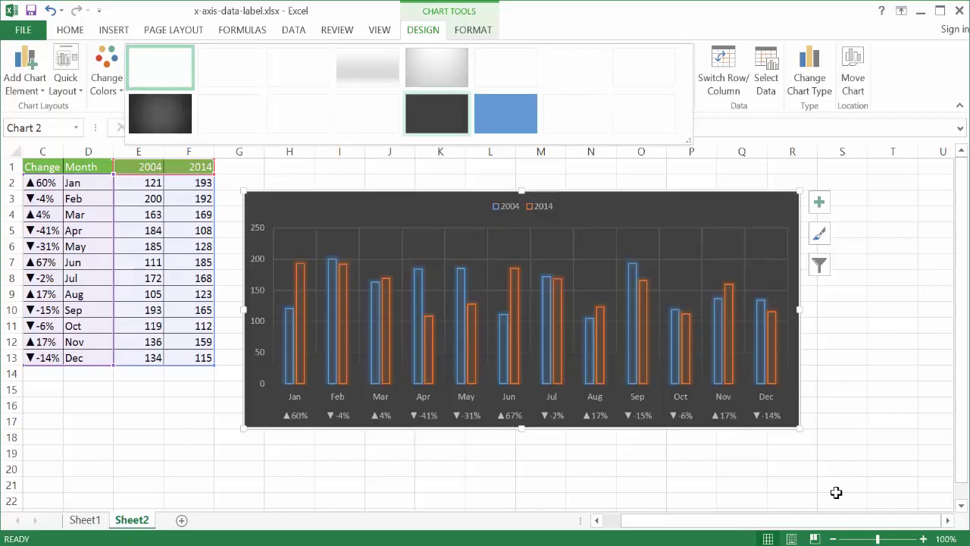
key(Left)
key(Left)
key(Left)
key(Left)
key(Return)
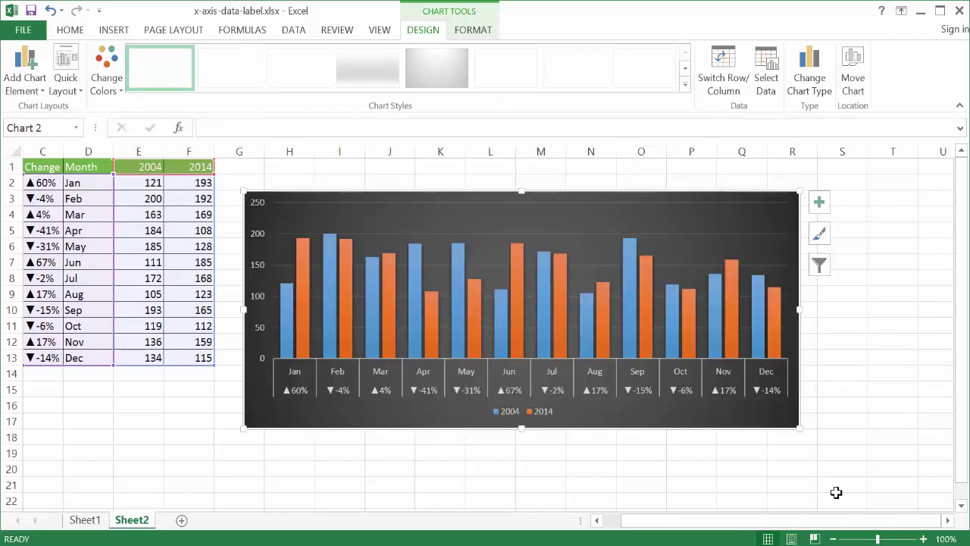
key(Escape)
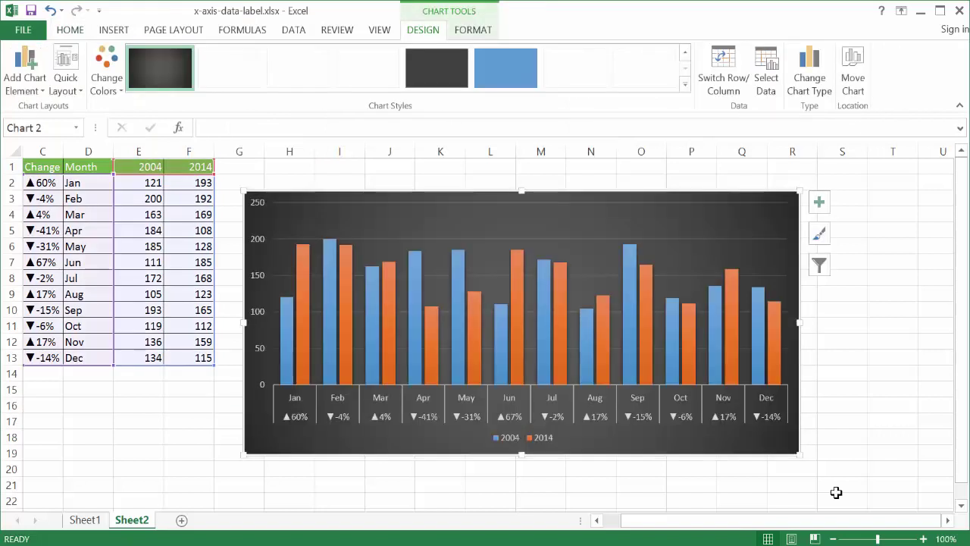
key(Escape)
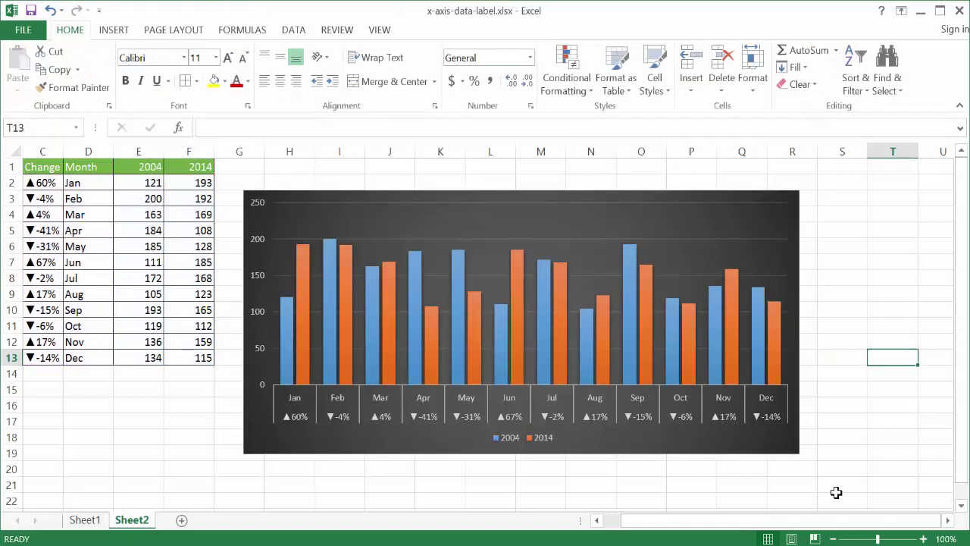
Hide the worksheet gridlines on Sheet2
key(alt+w)
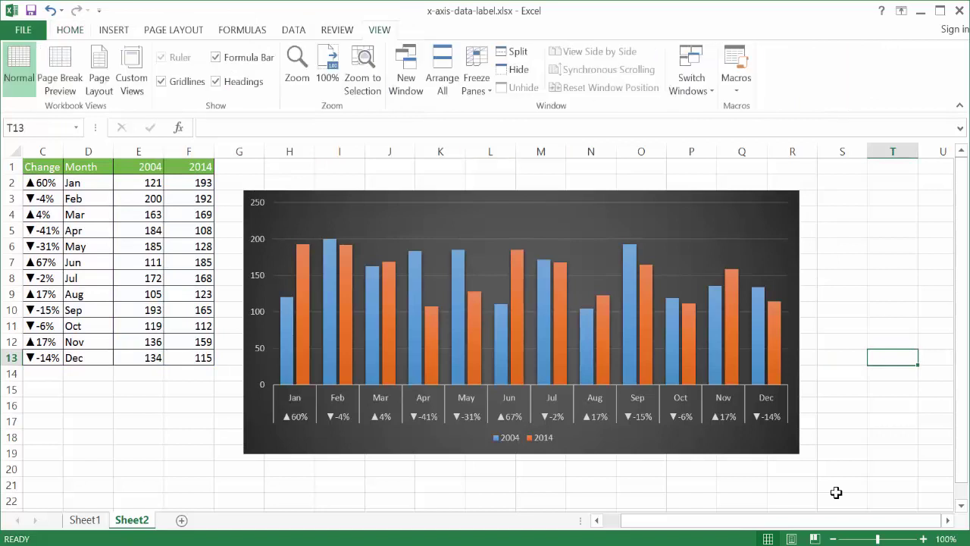
key(alt+w)
key(v)
key(g)
key(Left)
key(Left)
key(Left)
key(Left)
key(Left)
key(Left)
key(Left)
key(Left)
key(Left)
key(Left)
key(Left)
key(Left)
key(Left)
key(Left)
key(Left)
key(Down)
key(Down)
key(Down)
key(Down)
key(Down)
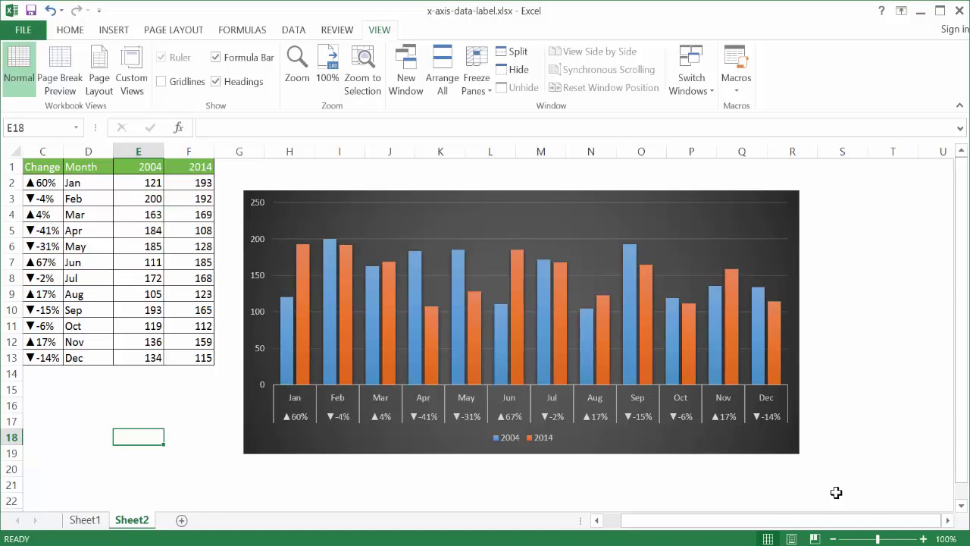
Set the October value for 2014 in cell F11 to 150
key(Up)
key(Up)
key(Up)
key(Up)
key(Up)
key(Up)
key(Up)
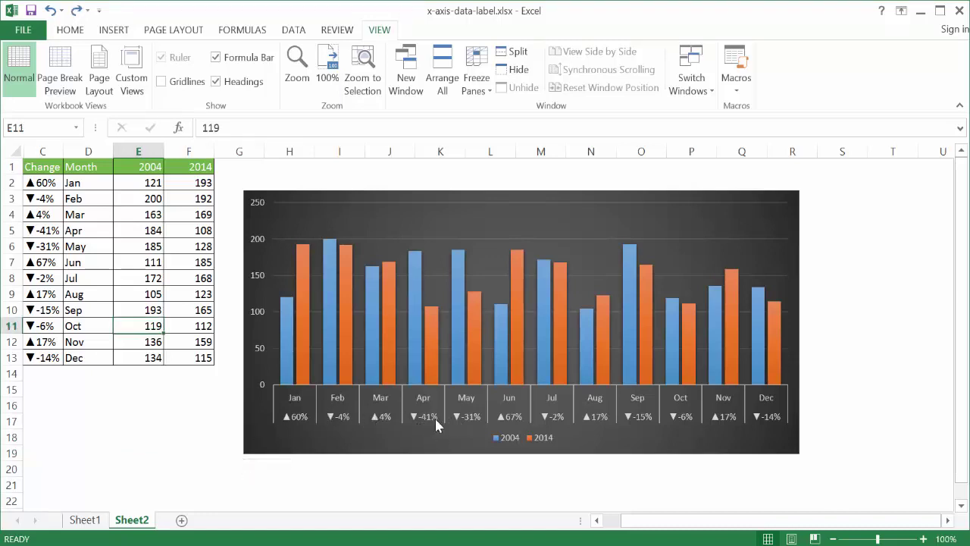
click(183, 325)
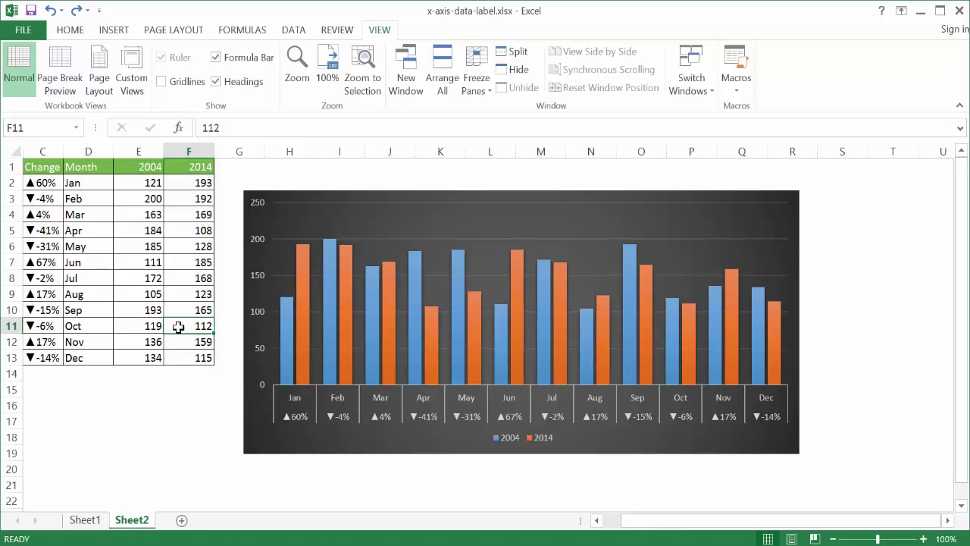
text(150)
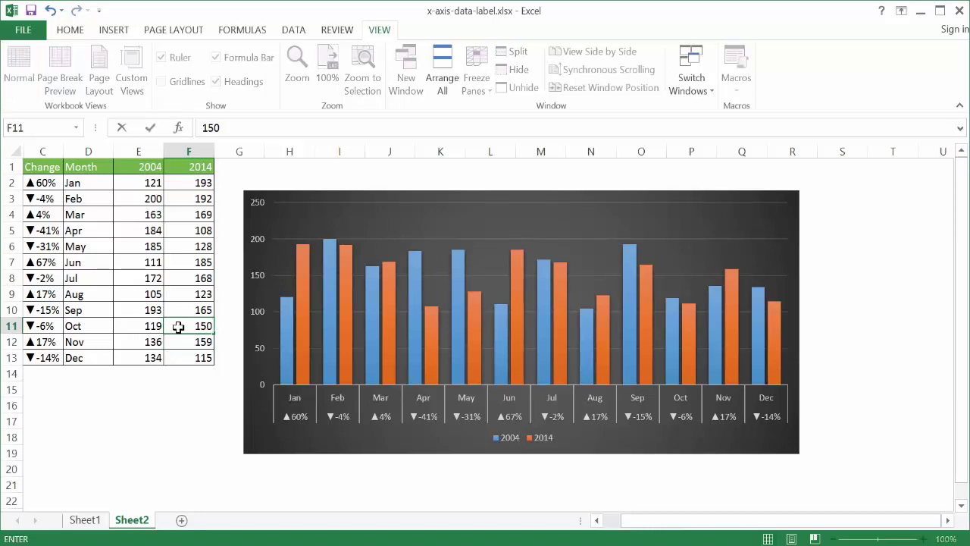
key(Return)
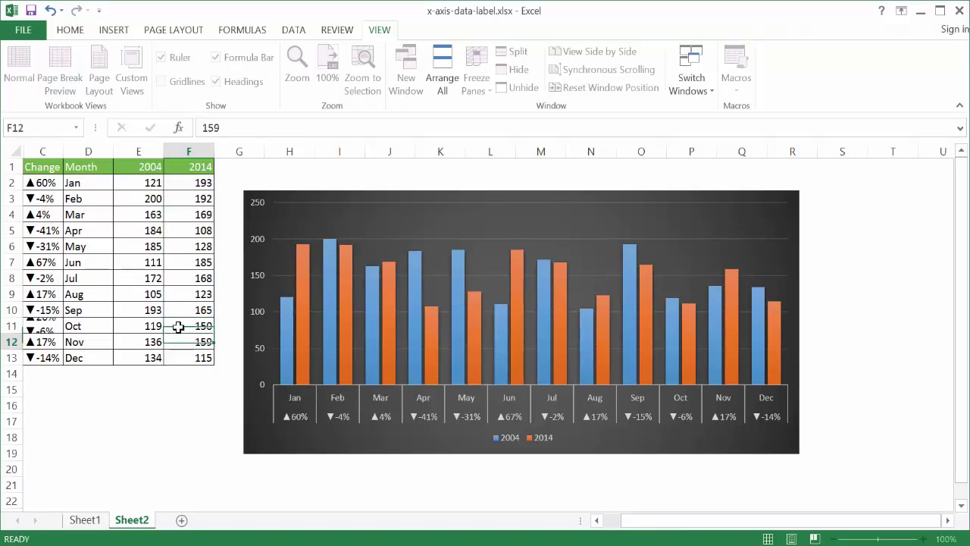